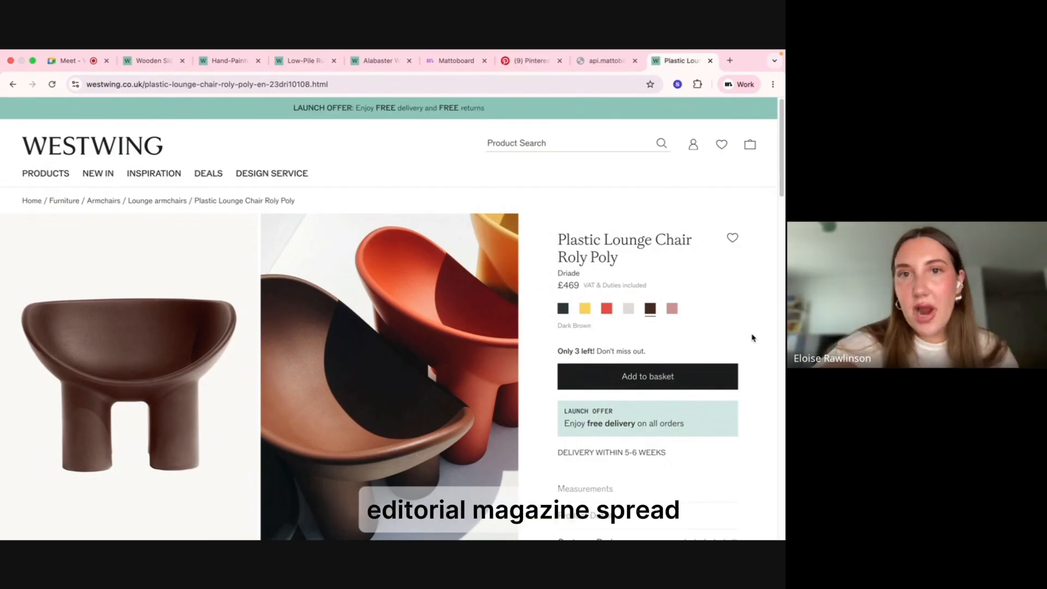
Copy the product image of the dark brown Roly Poly lounge chair and paste it into the new concept prompt in Mattoboard.
right_click(145, 288)
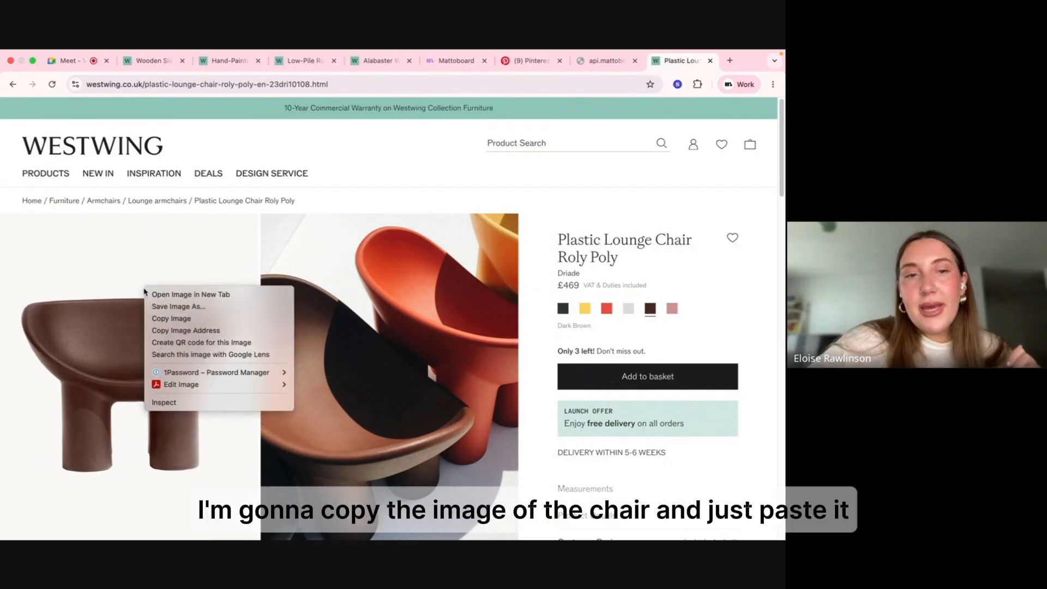
left_click(189, 319)
left_click(435, 63)
key("super+v")
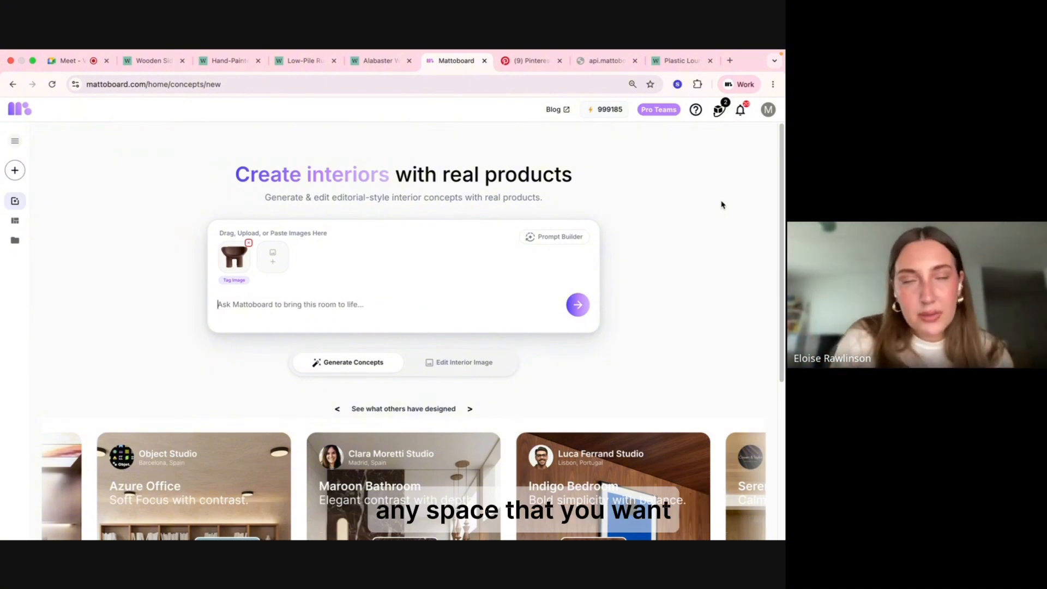
Switch to Pinterest and browse the "blue living room" pins for colour scheme inspiration.
left_click(528, 61)
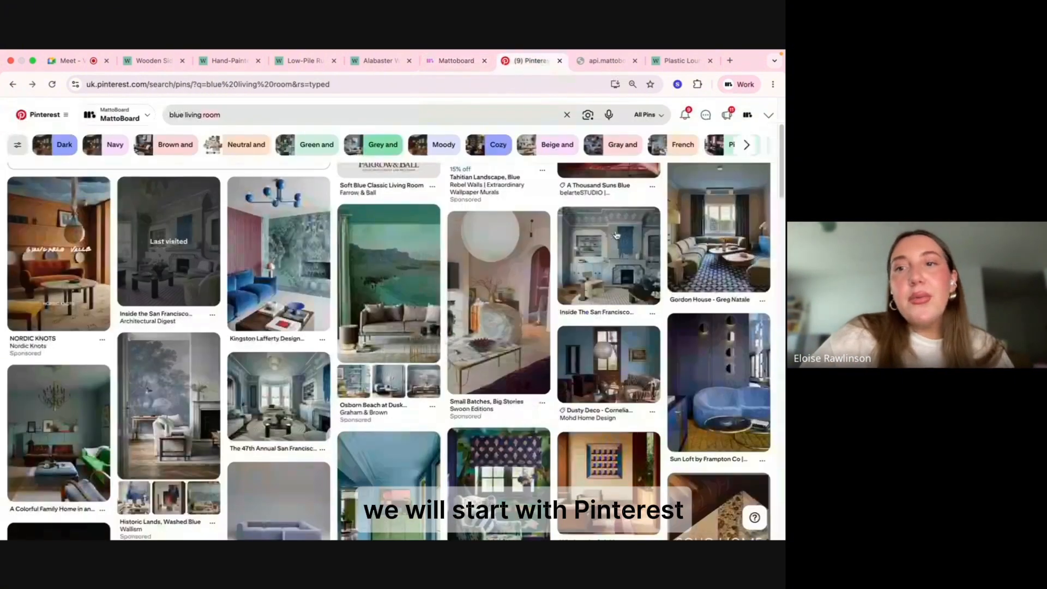
scroll(553, 314, "down", 5)
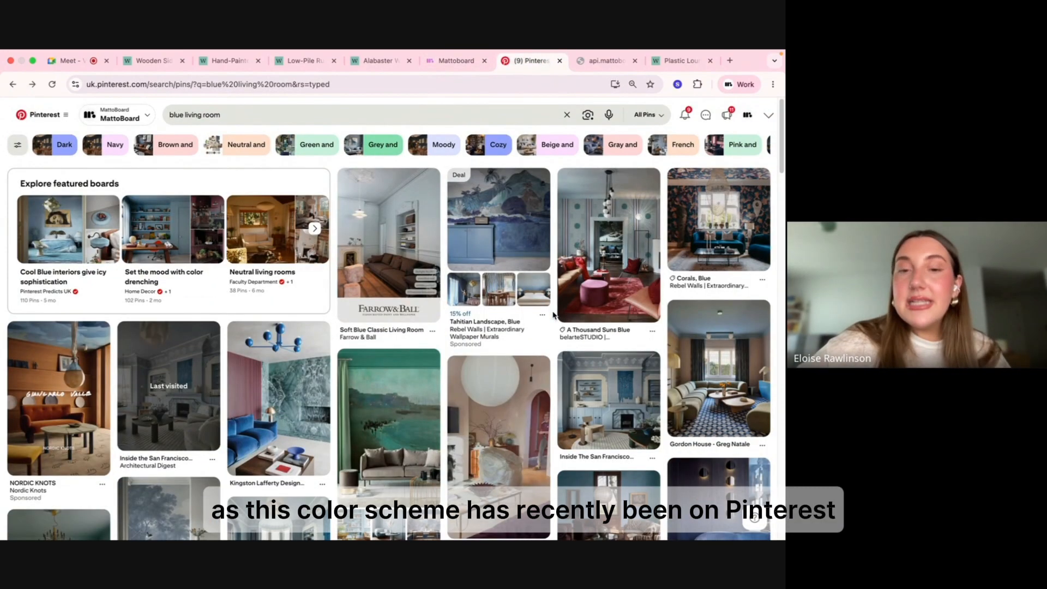
scroll(553, 315, "down", 3)
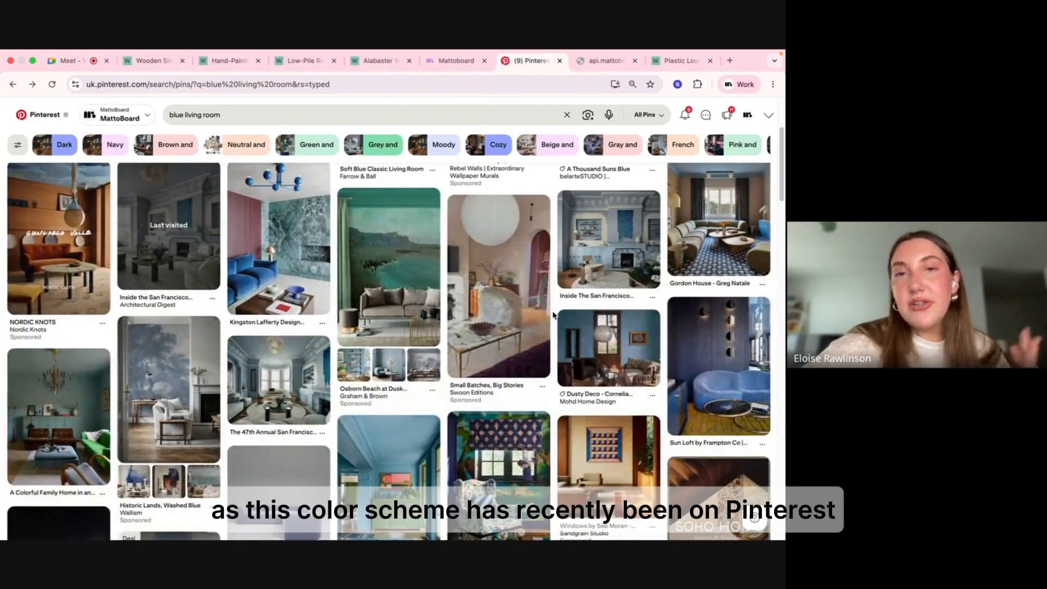
scroll(554, 314, "down", 6)
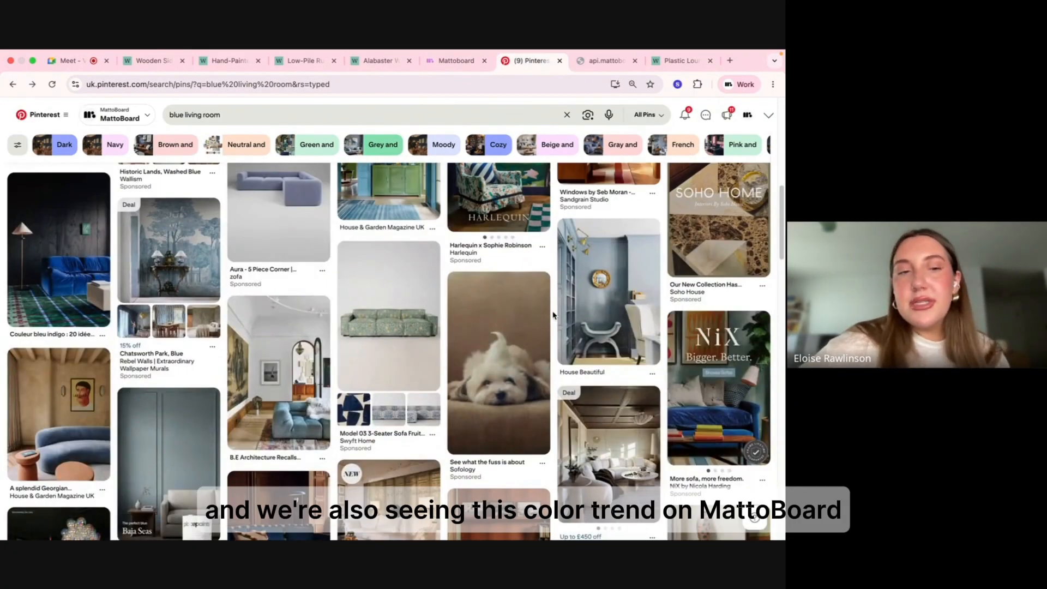
scroll(553, 314, "down", 2)
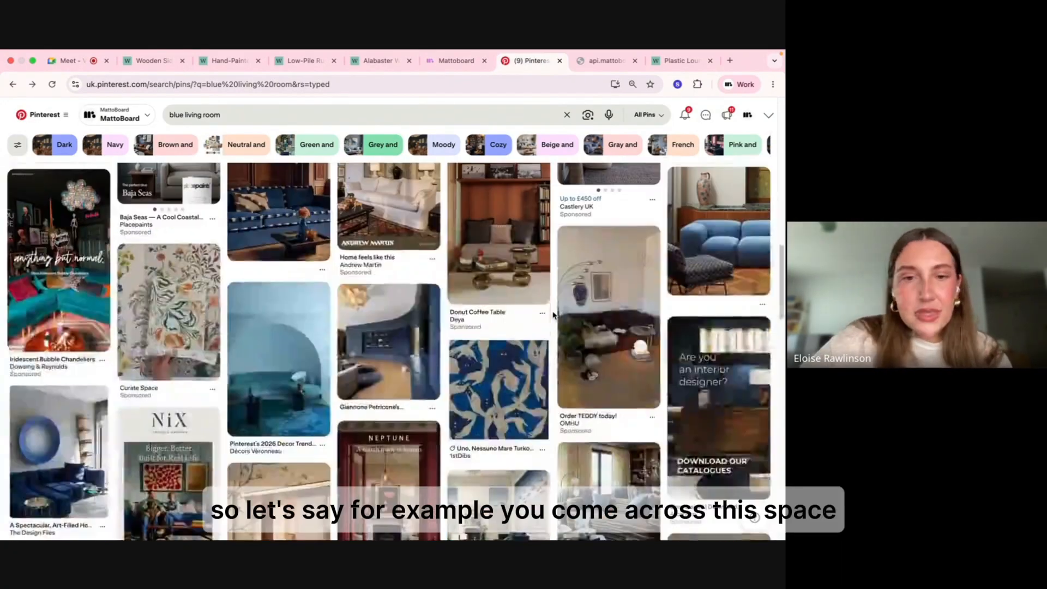
Copy the opened image of the pale blue room with landscape murals and paste it into the Mattoboard concept prompt.
key("ctrl+Tab")
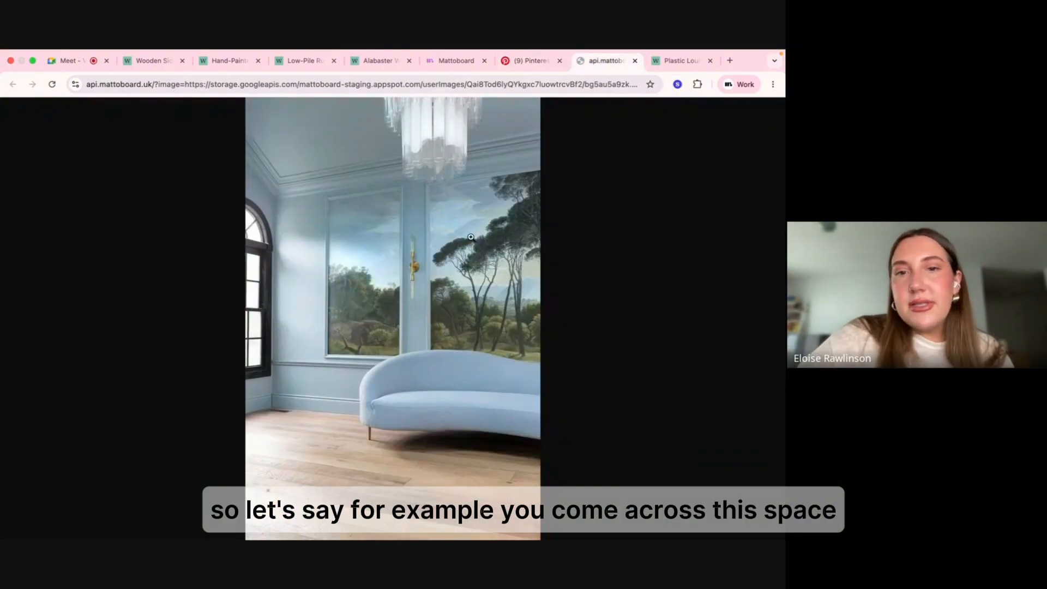
right_click(415, 282)
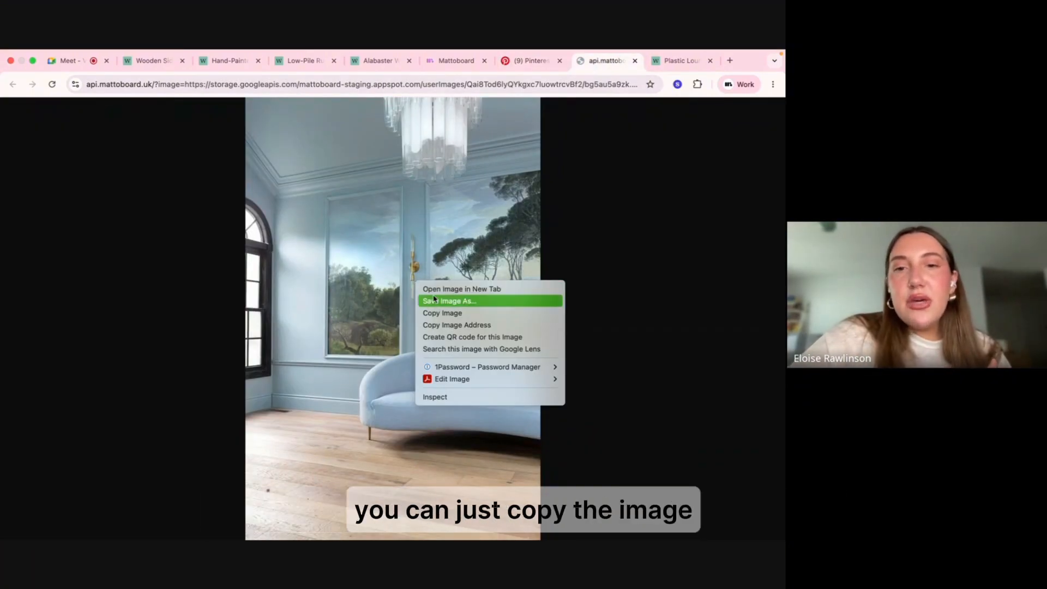
left_click(440, 313)
left_click(442, 60)
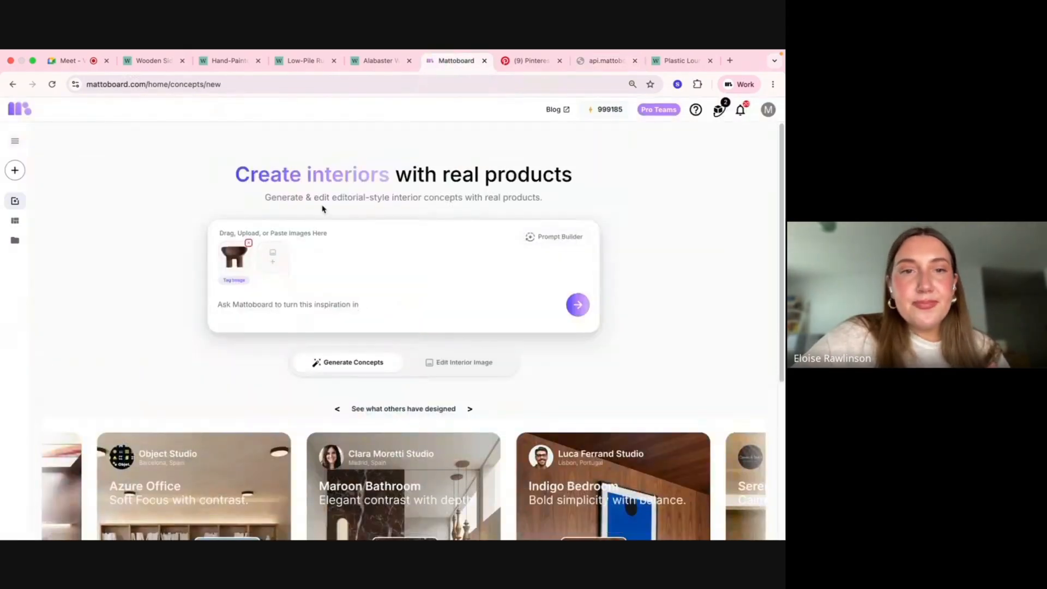
key("super+v")
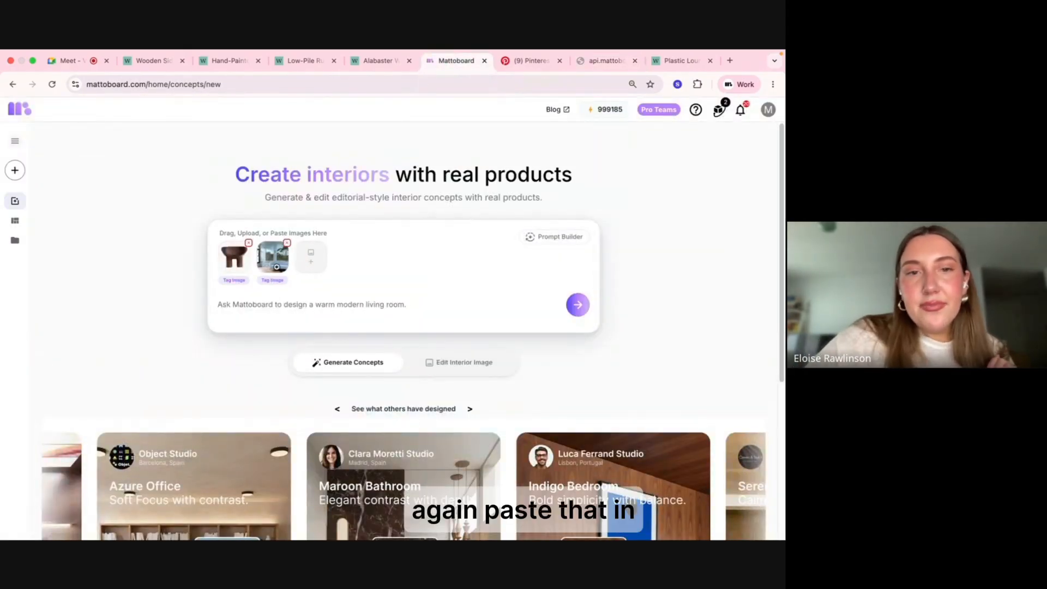
Tag the chair image as Product / Furniture and the blue room image as Inspiration.
left_click(235, 280)
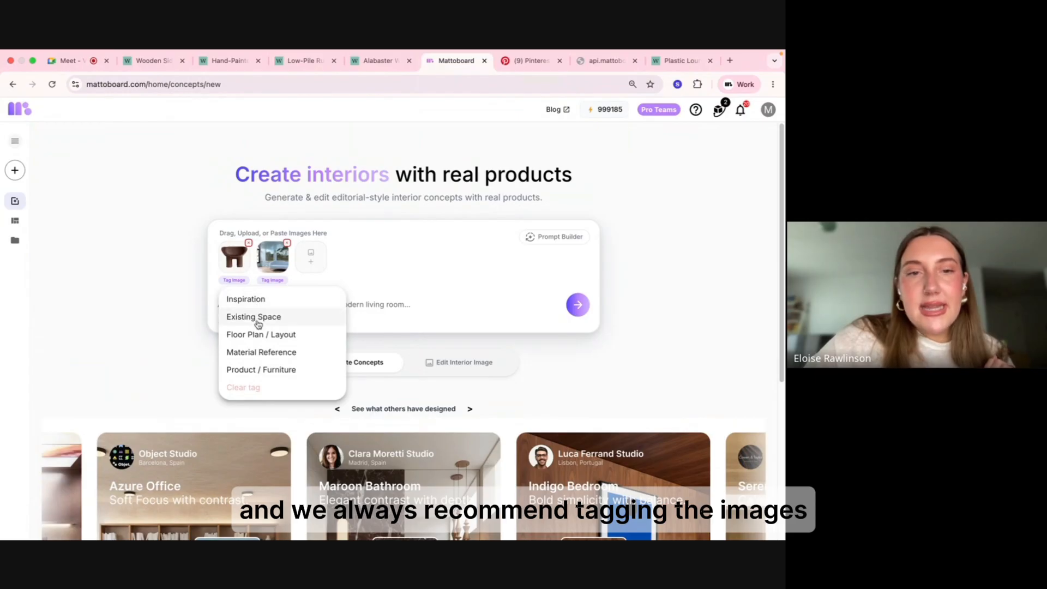
left_click(300, 369)
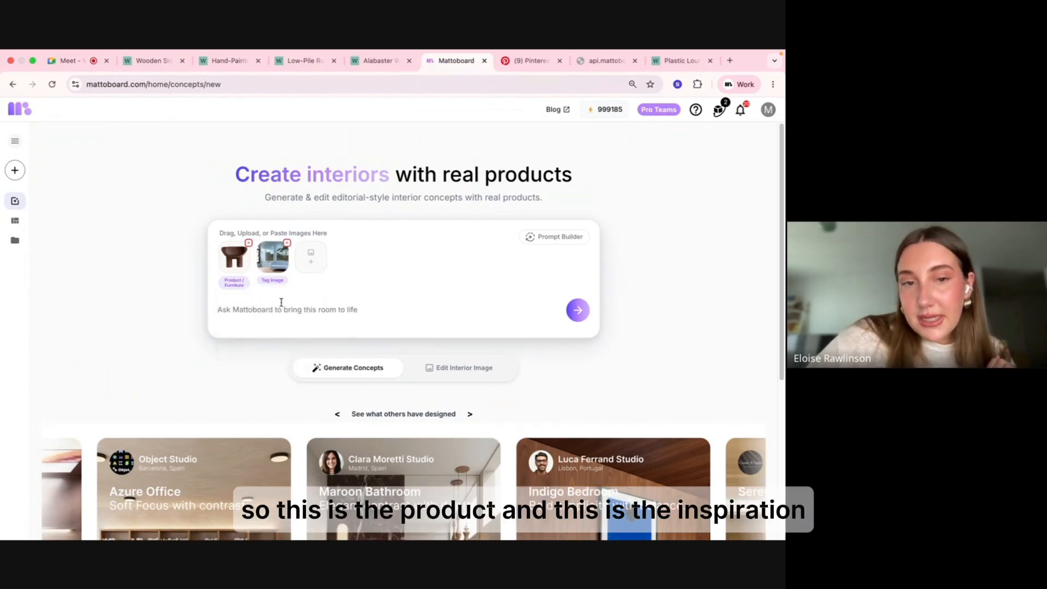
left_click(272, 280)
left_click(308, 299)
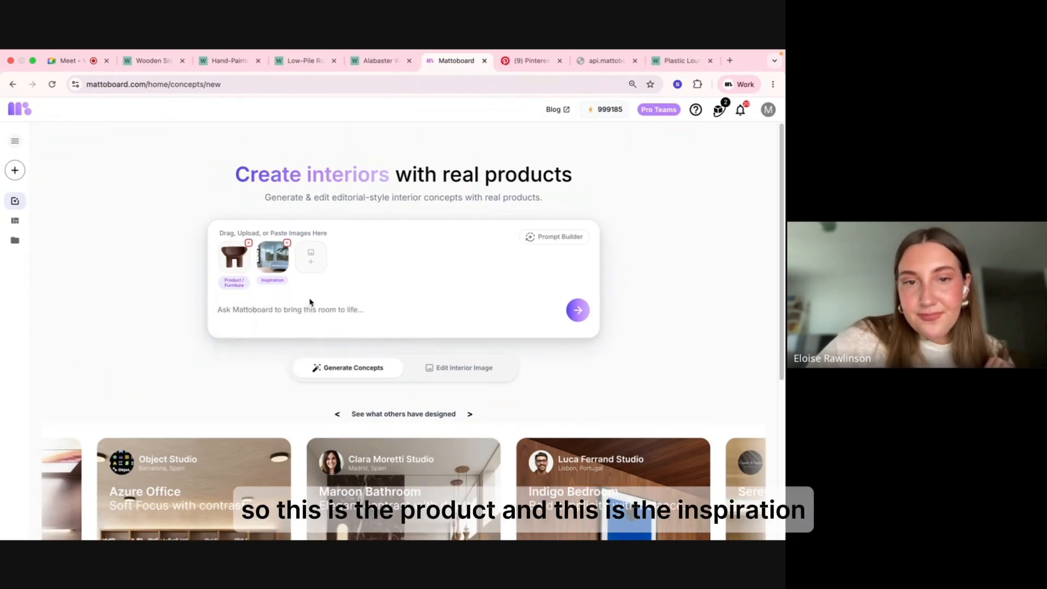
Prompt for a magazine-ready, editorial style product shot focused on this chair in a cool blue room inspired by the inspiration image, and generate the concept.
left_click(299, 312)
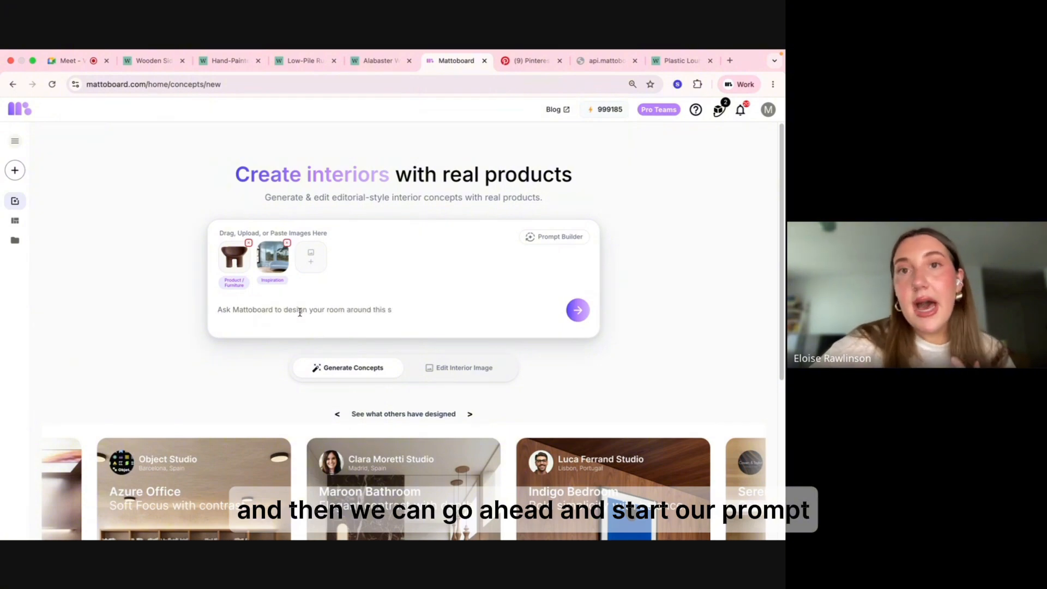
type("I want a beaut")
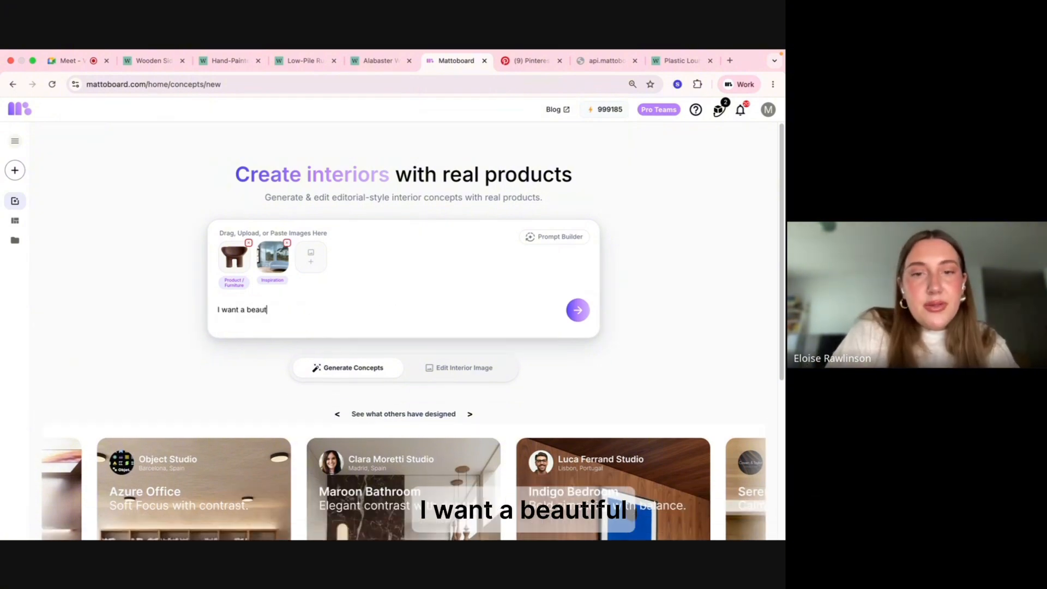
type("iful editorial style product shot of this chair situated in a space inspired by my inspiration image. I want it to be a cool blue room that feels trendy and editorial. The angle needs to focus on the chair and less on the other things in the room. It should feel photographic, chic and magazine ready")
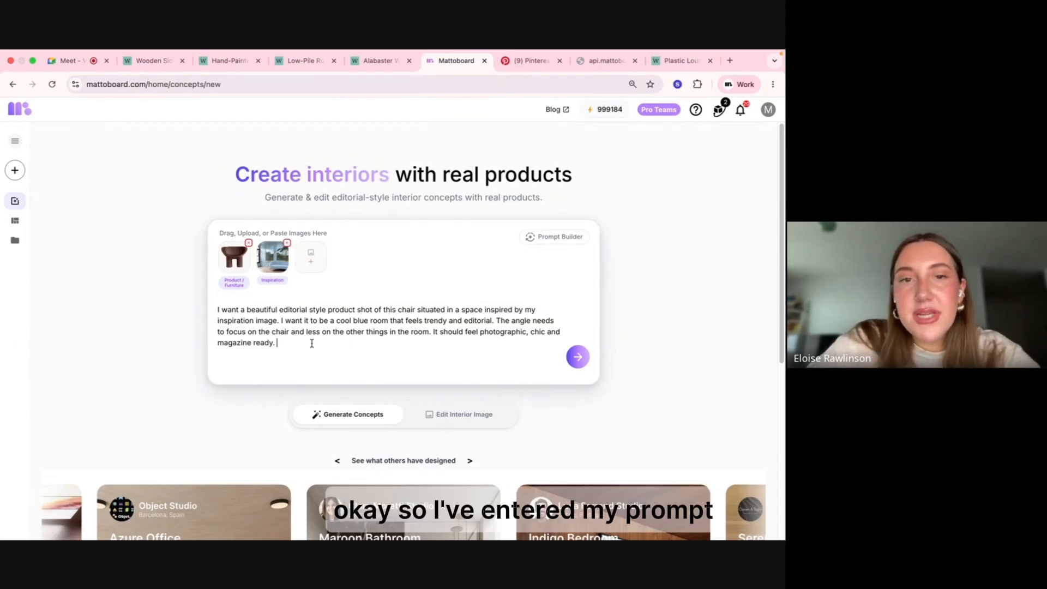
type(".")
left_click(576, 355)
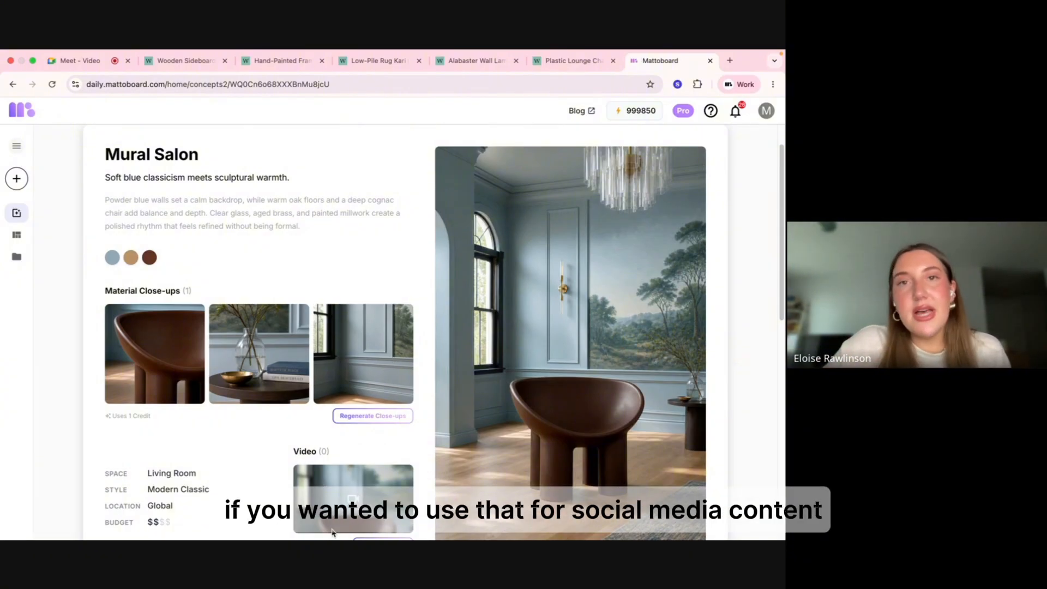
Look over the generated Mural Salon concept and open its image for editing.
scroll(783, 352, "up", 1)
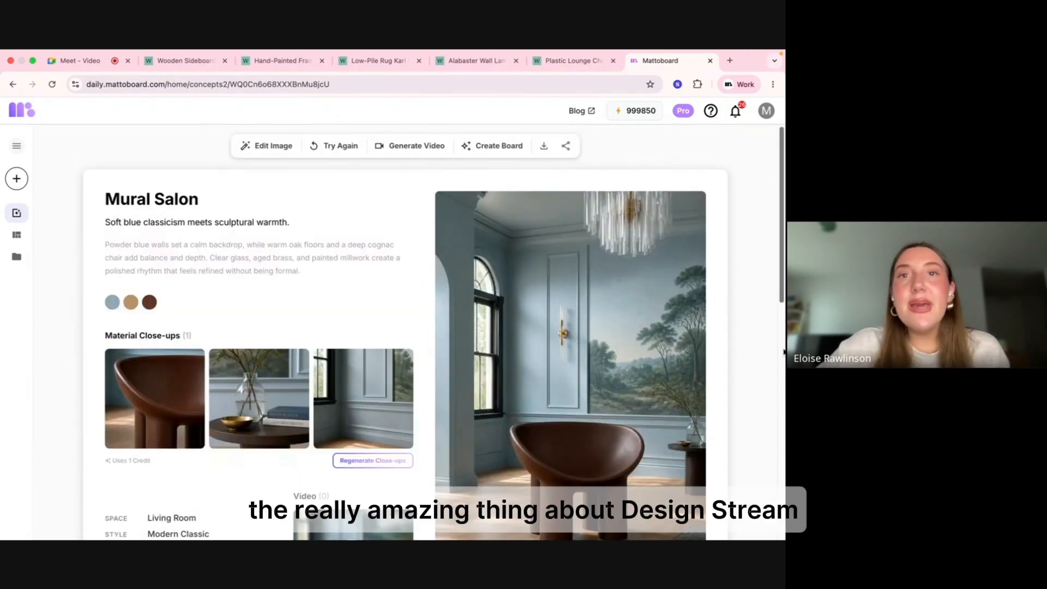
scroll(784, 351, "down", 1)
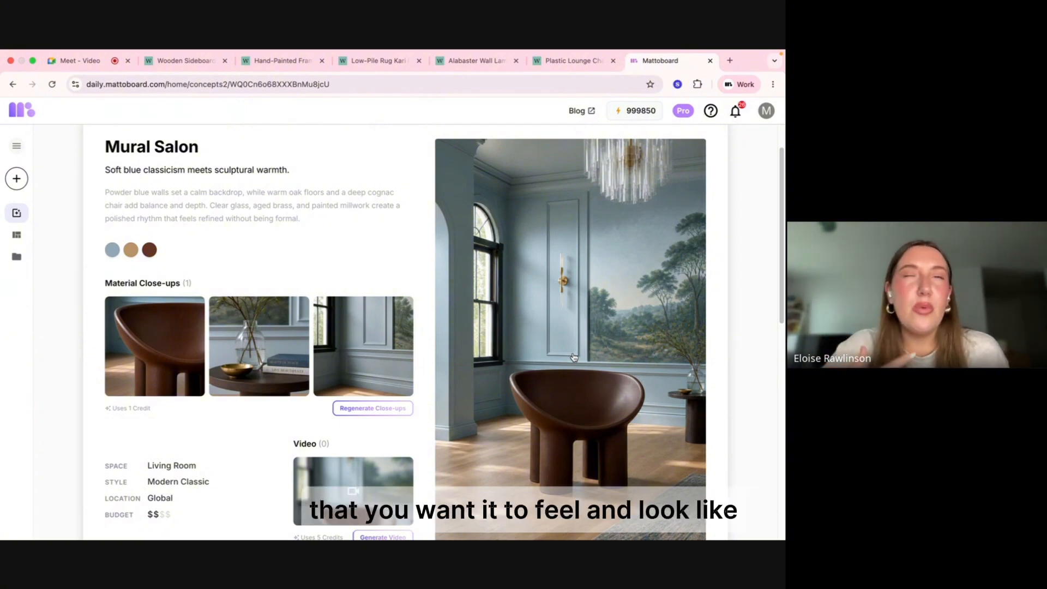
scroll(573, 357, "up", 1)
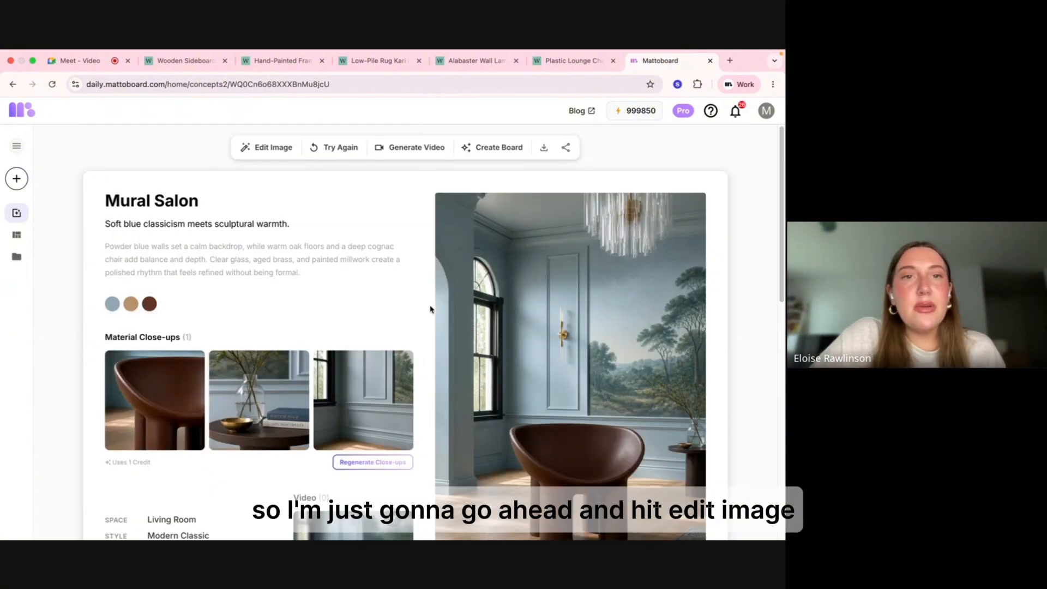
left_click(271, 147)
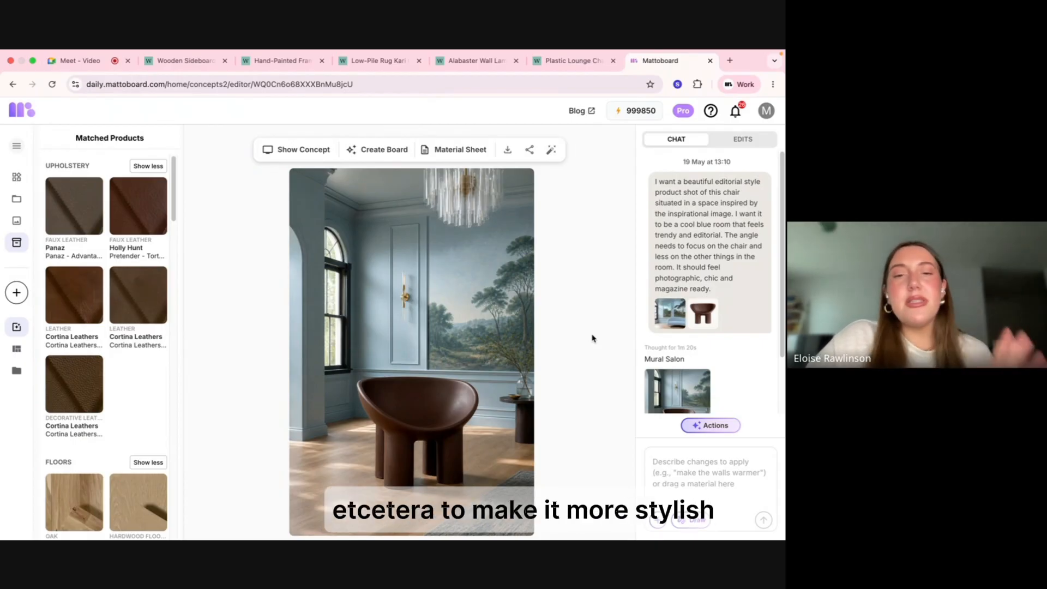
Filter the full material library by the Karndean brand and send the Warm Brushed Oak SM-VGW121T herringbone flooring to the chat.
mouse_move(102, 412)
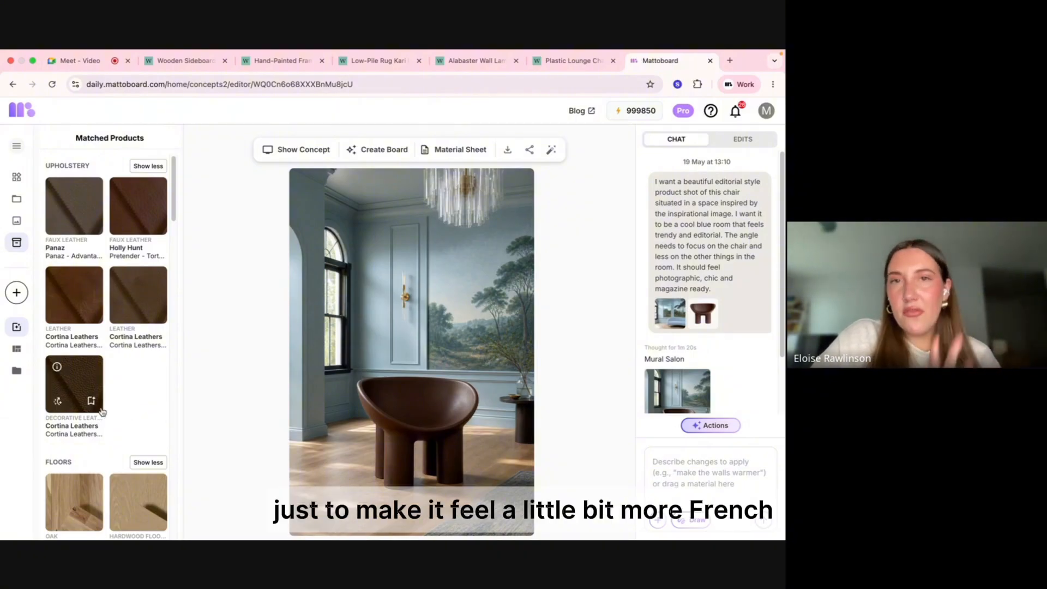
left_click(17, 177)
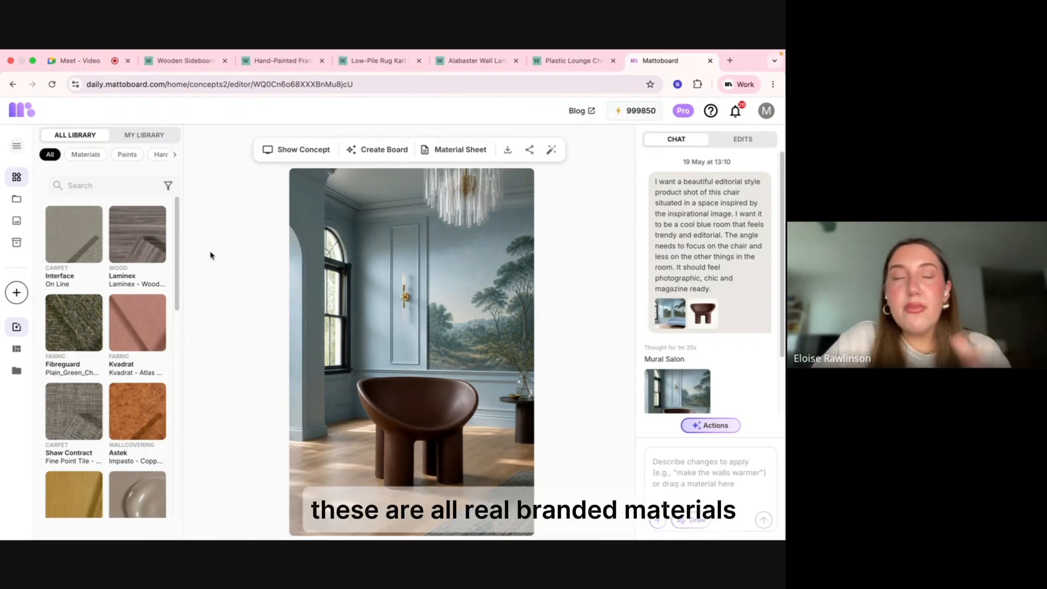
left_click(168, 186)
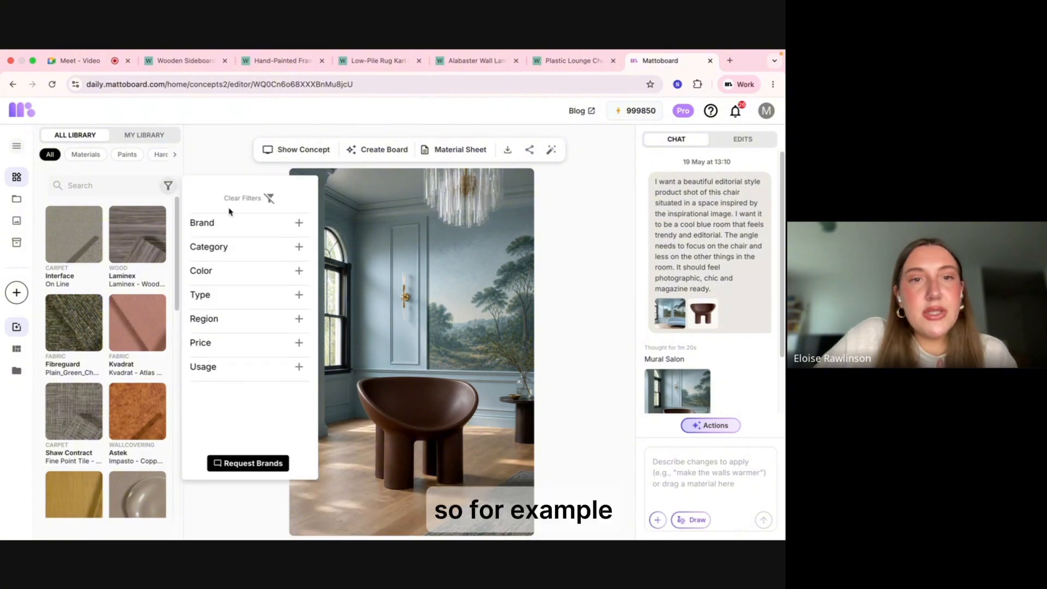
left_click(303, 227)
left_click(265, 241)
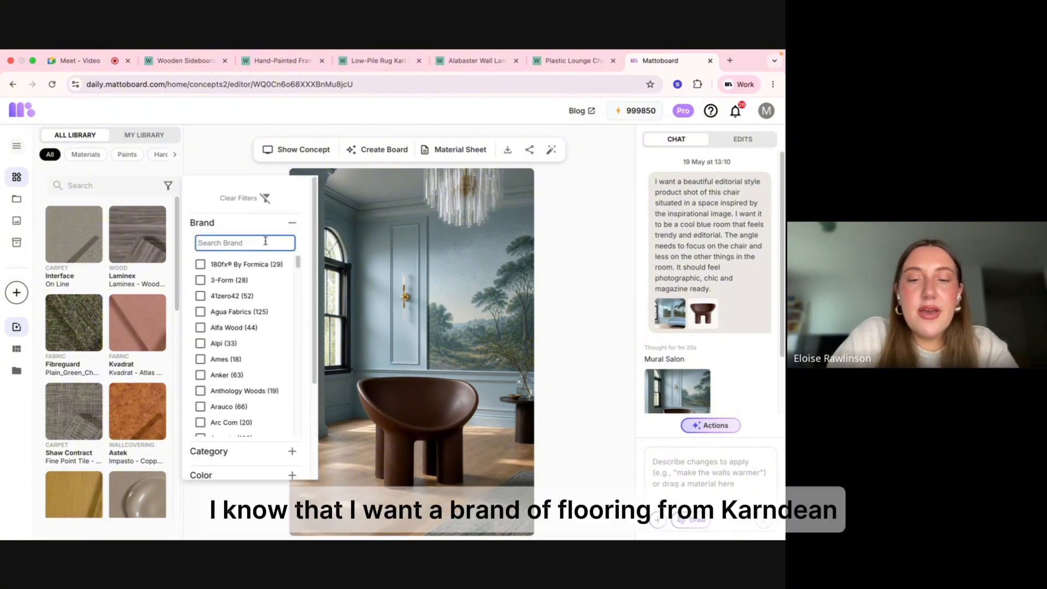
type("karnd")
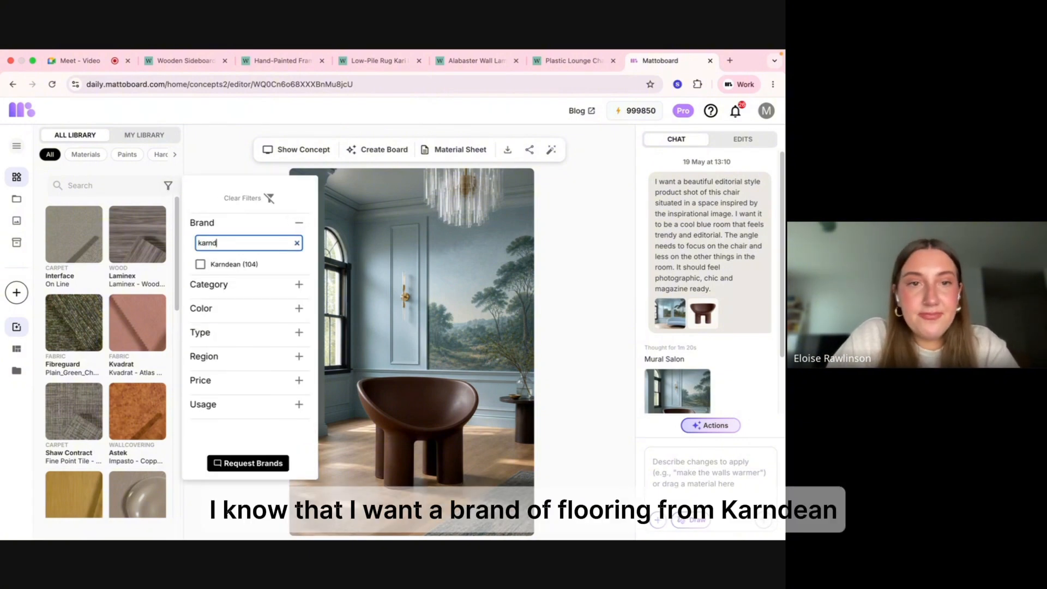
left_click(200, 263)
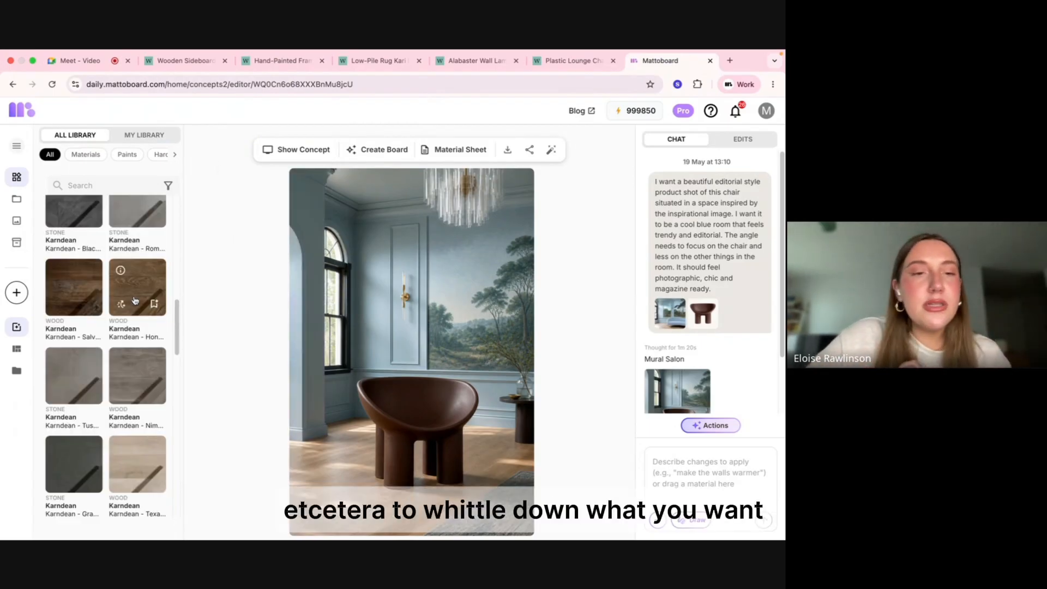
scroll(136, 294, "down", 10)
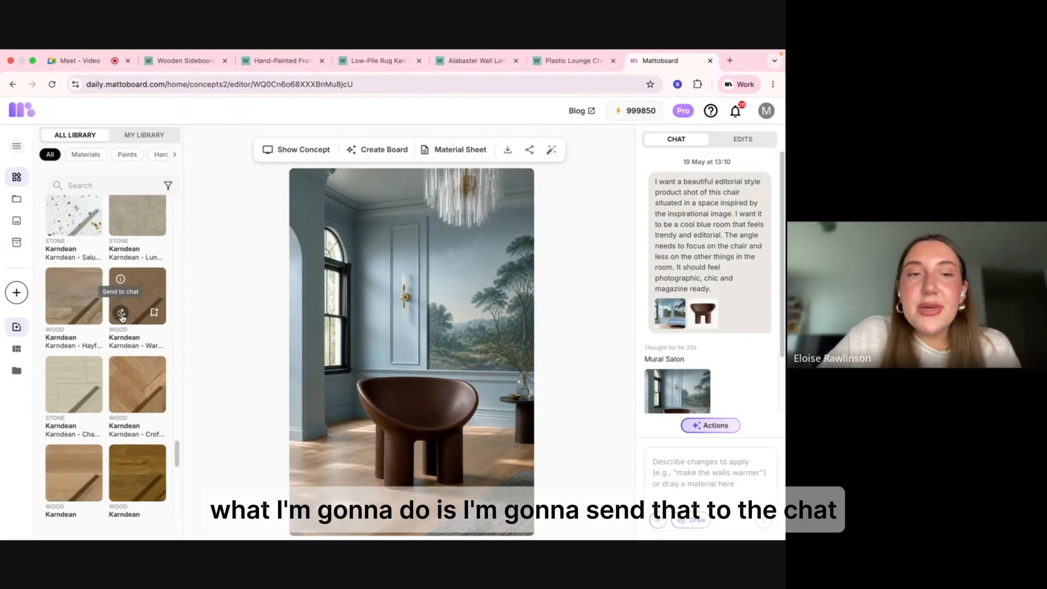
left_click(121, 314)
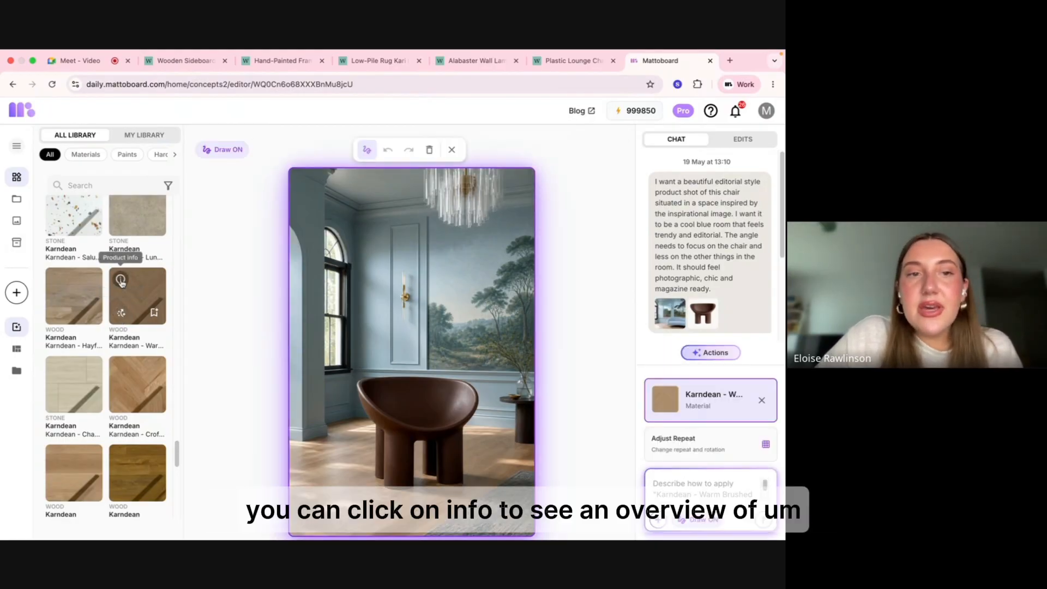
Examine the product details of the Karndean Warm Brushed Oak flooring and its similar products.
left_click(120, 279)
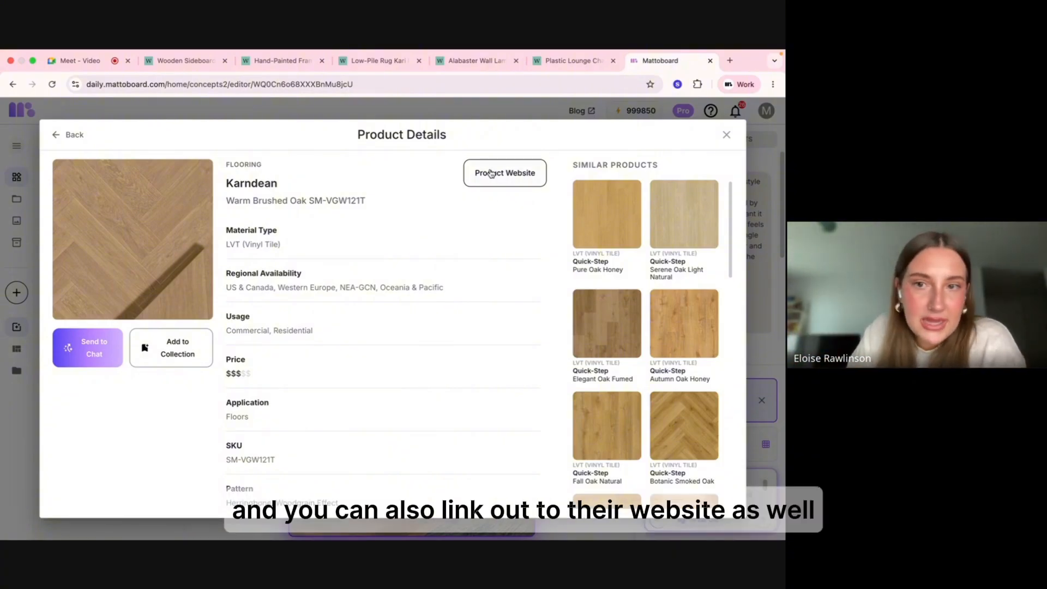
scroll(650, 348, "down", 5)
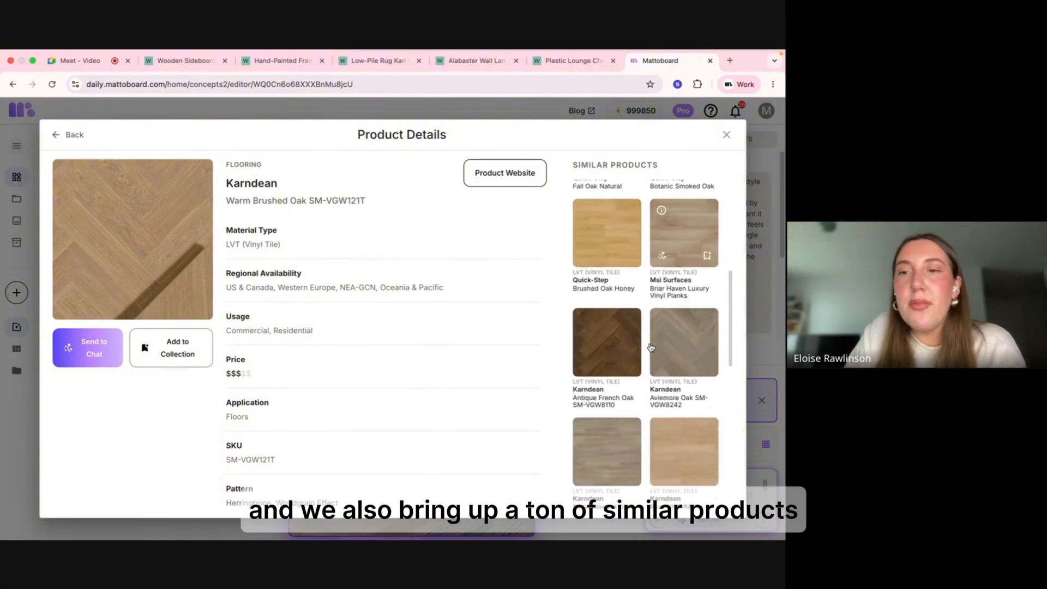
scroll(651, 347, "down", 2)
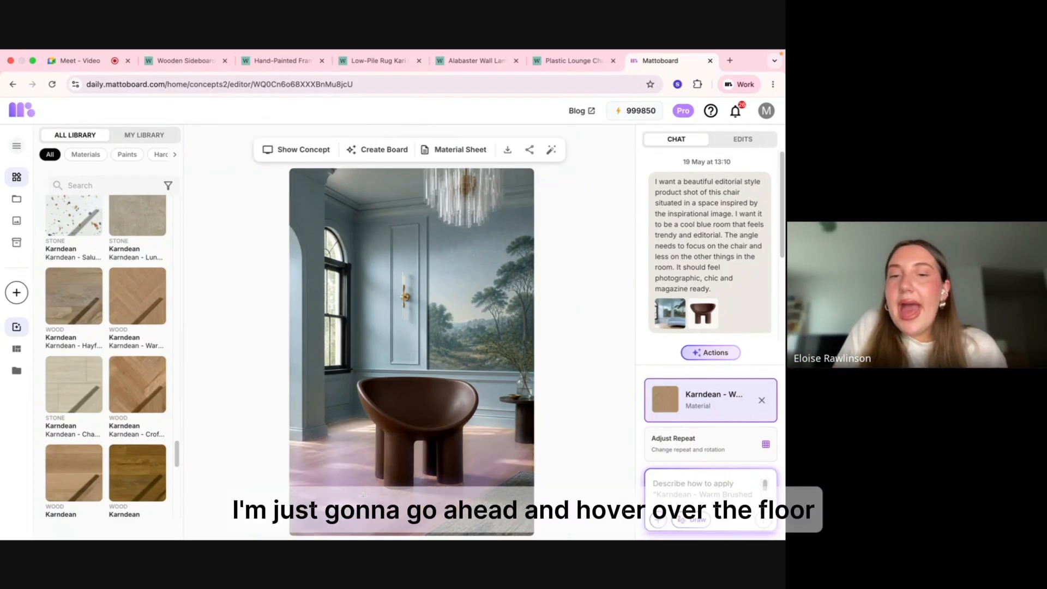
Select the floor surface in the room image and generate the edit applying the Karndean Warm Brushed Oak SM-VGW121T to it.
left_click(349, 485)
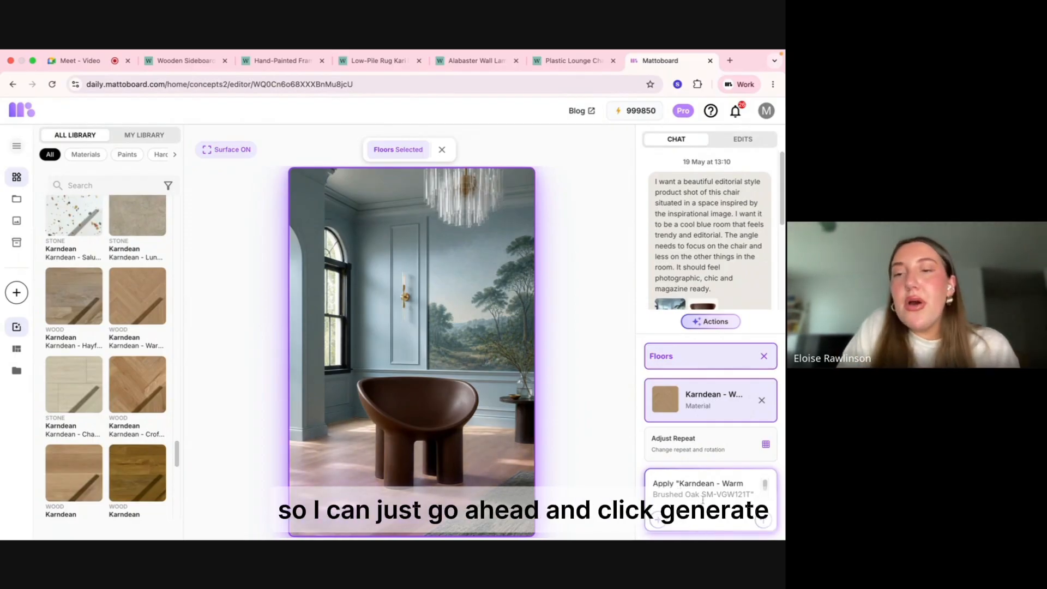
left_click(766, 525)
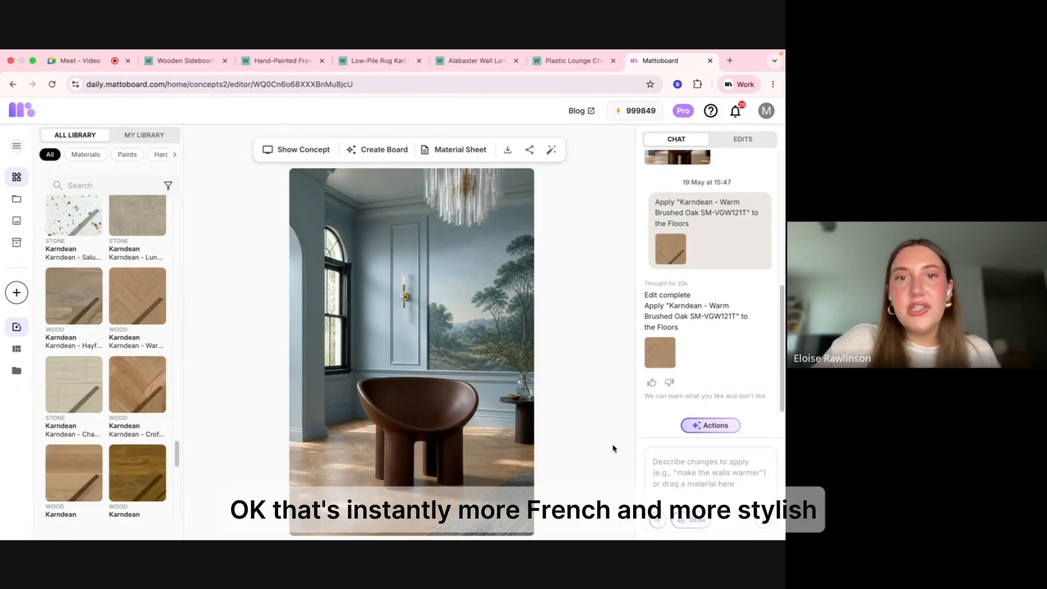
Look through the material categories available in the library filter.
left_click(168, 186)
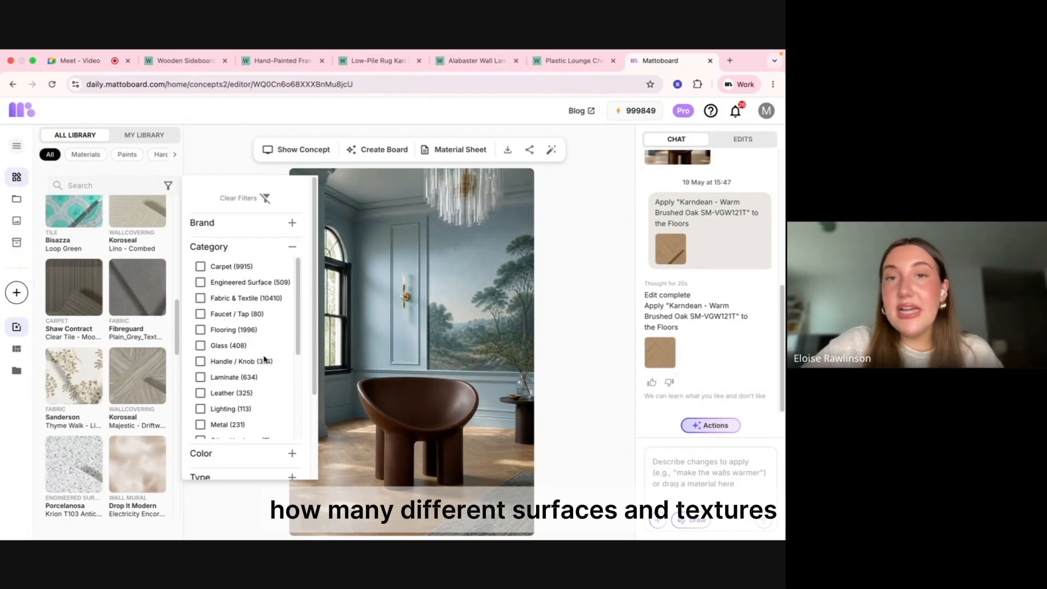
scroll(265, 360, "down", 3)
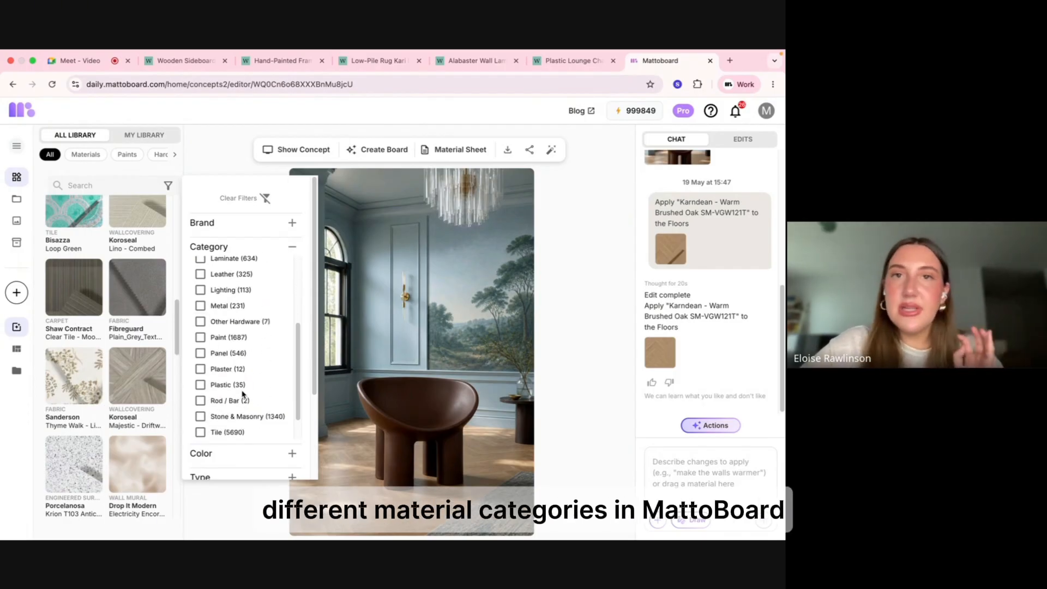
left_click(586, 324)
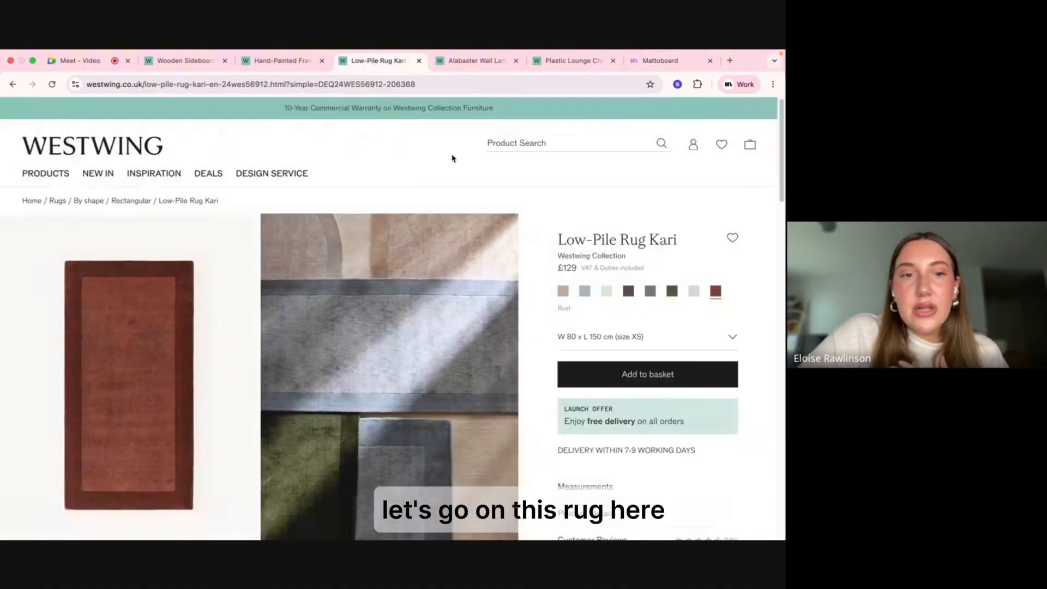
Copy the rust Low-Pile Rug Kari product image from Westwing and attach it to the Mattoboard chat as a reference image.
right_click(184, 343)
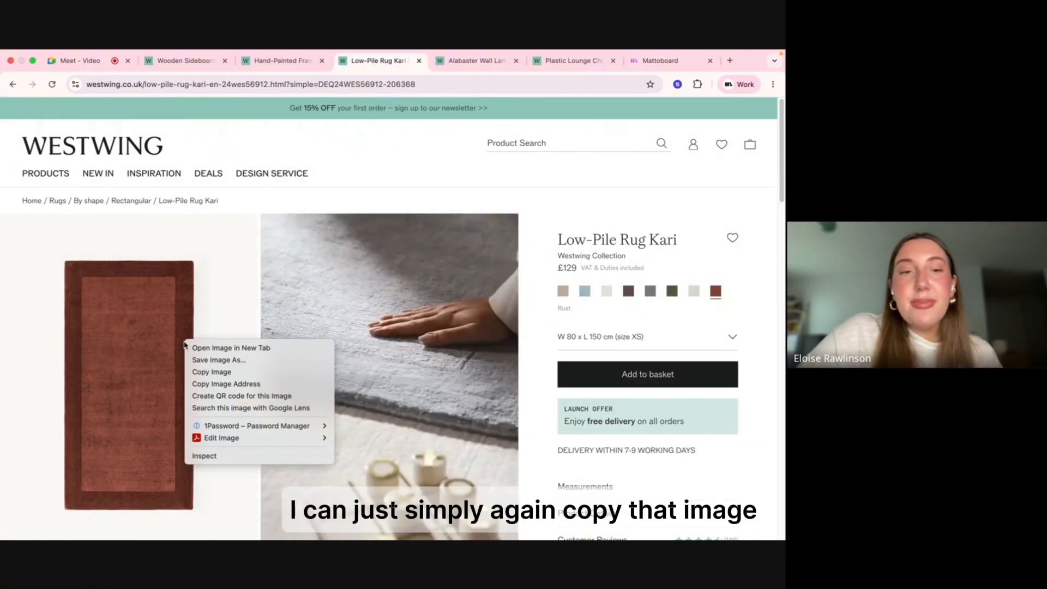
left_click(210, 369)
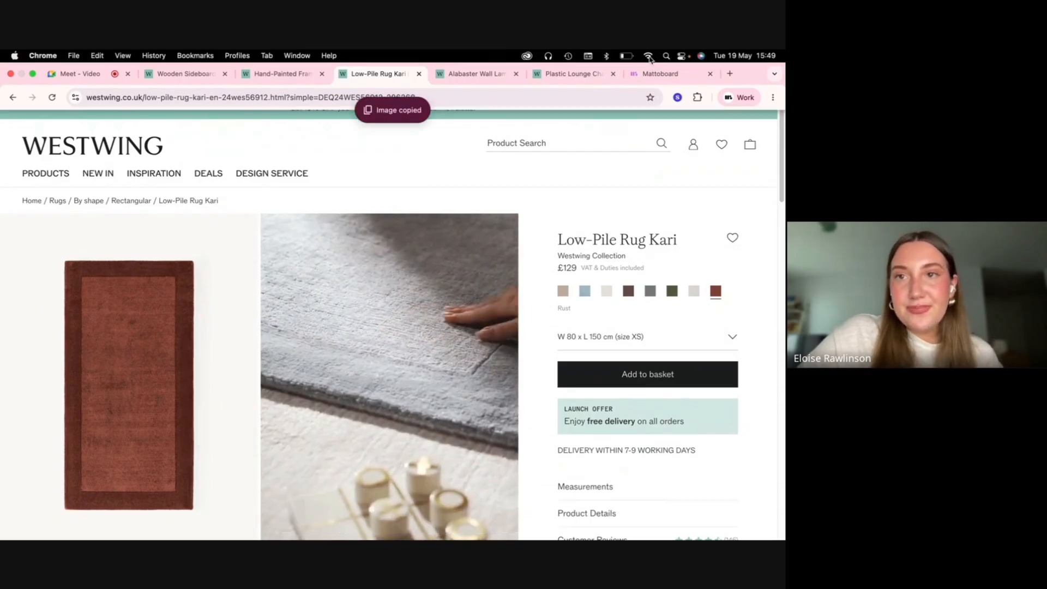
left_click(648, 57)
left_click(658, 65)
left_click(659, 62)
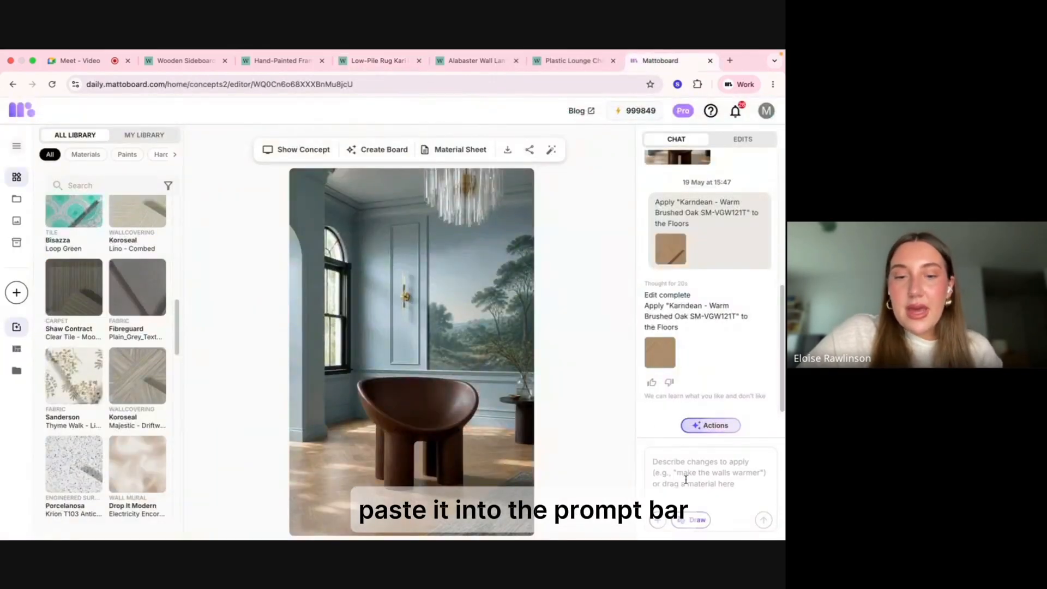
left_click(686, 478)
key("super+v")
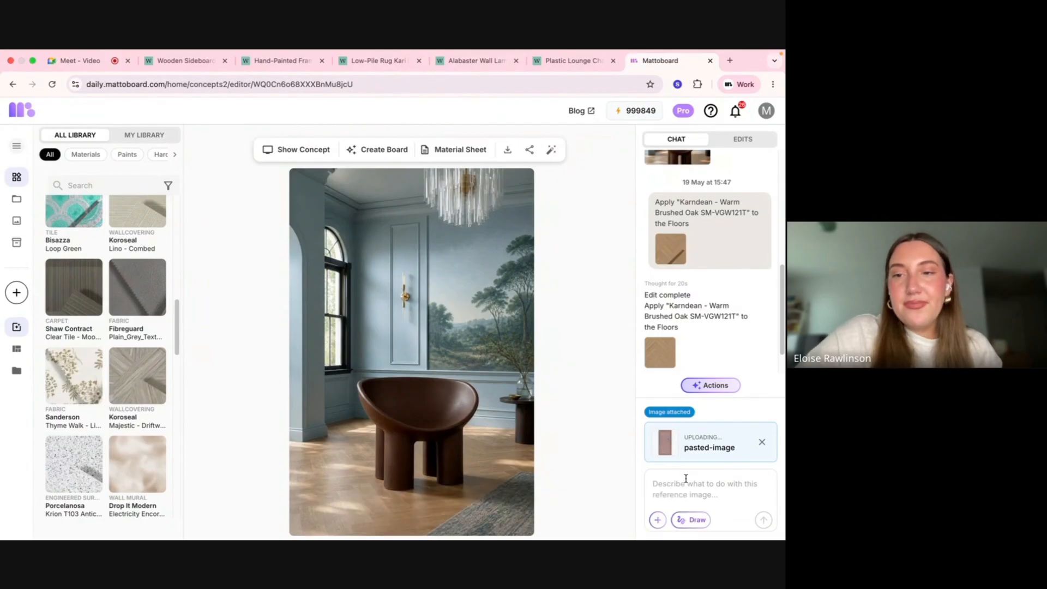
Mark the corner rug in the room image and generate the edit "replace the rug with this, don't change the size or position".
left_click(689, 521)
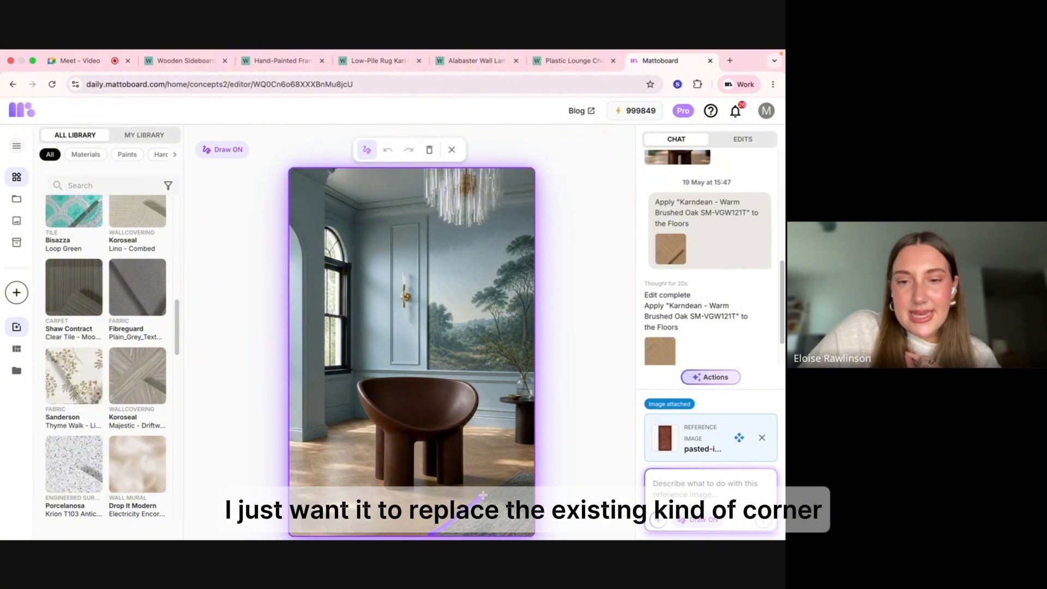
mouse_move(483, 495)
left_mouse_down()
mouse_move(527, 472)
mouse_move(528, 532)
left_mouse_up()
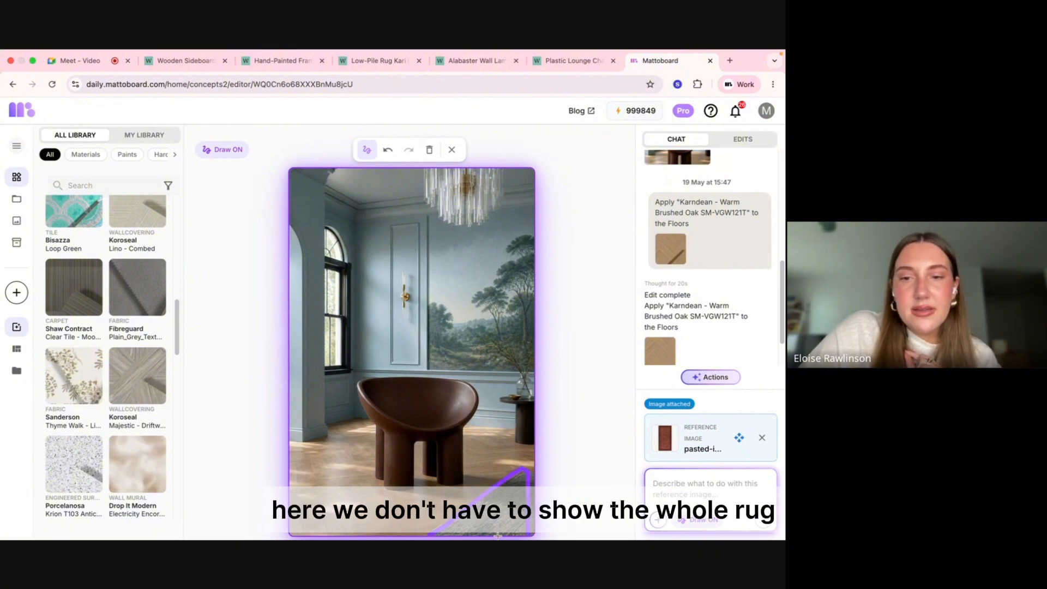
mouse_move(443, 536)
left_mouse_down()
mouse_move(509, 487)
mouse_move(477, 523)
mouse_move(510, 494)
mouse_move(485, 527)
mouse_move(507, 525)
mouse_move(517, 493)
mouse_move(515, 528)
left_mouse_up()
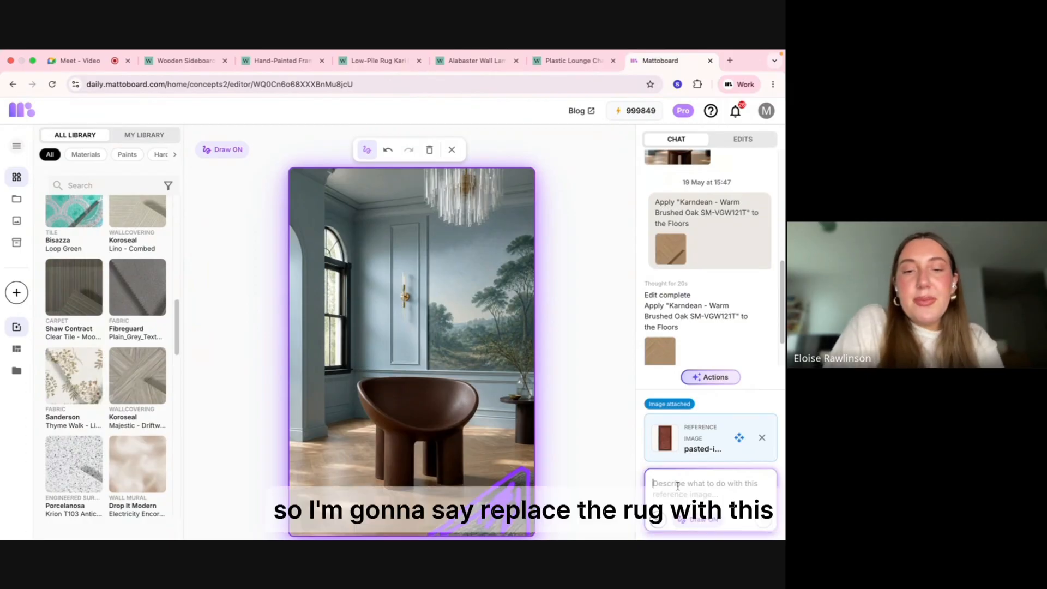
type("replace th")
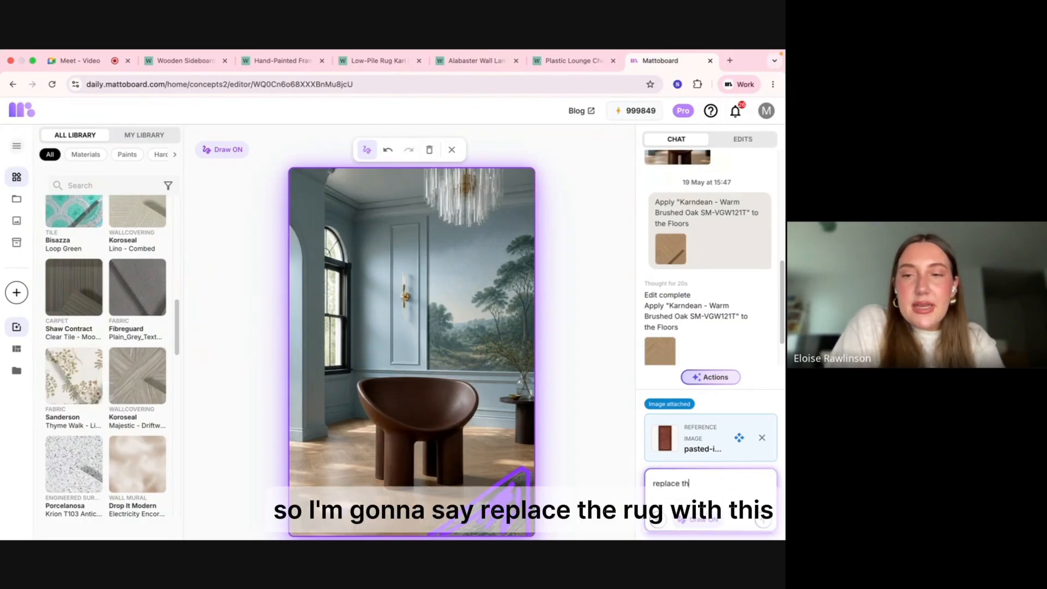
type("e rug with th")
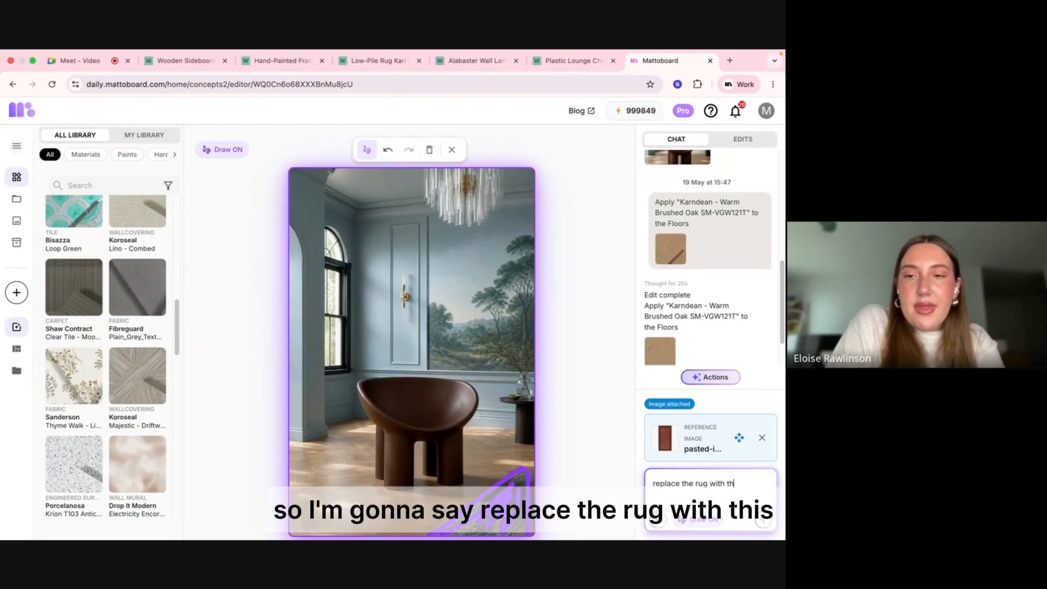
type("is, don't change the size or position")
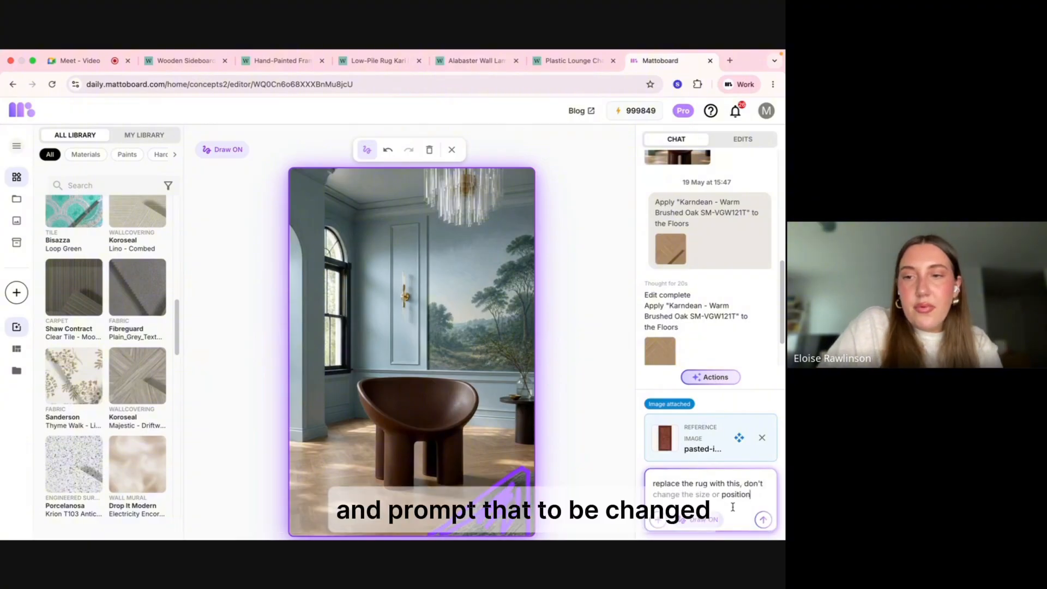
left_click(762, 519)
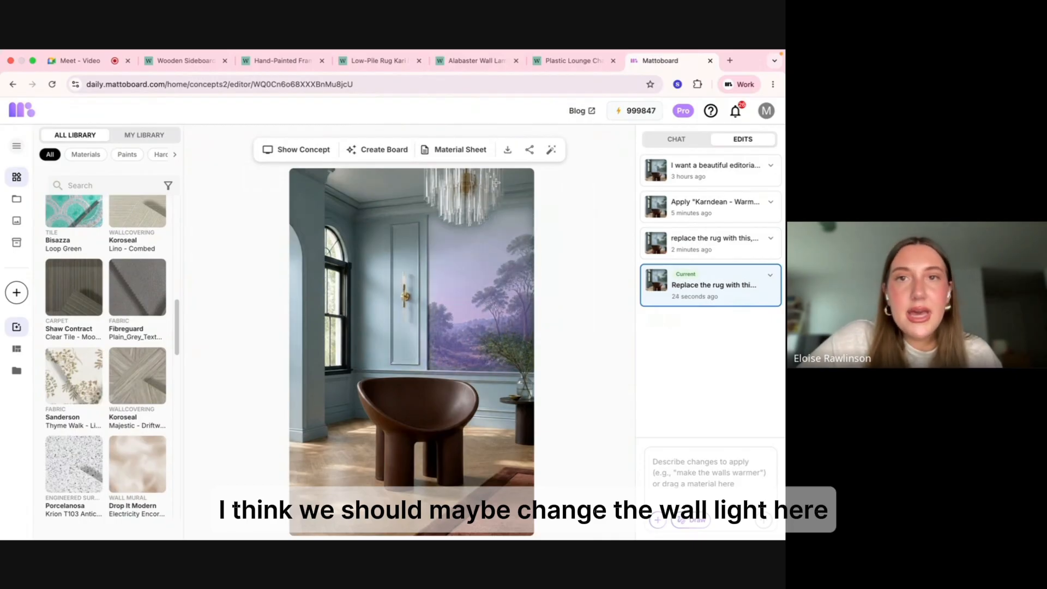
Copy the Alabaster Wall Lamp Isaac product image from Westwing and attach it to the Mattoboard chat as a reference image.
left_click(492, 66)
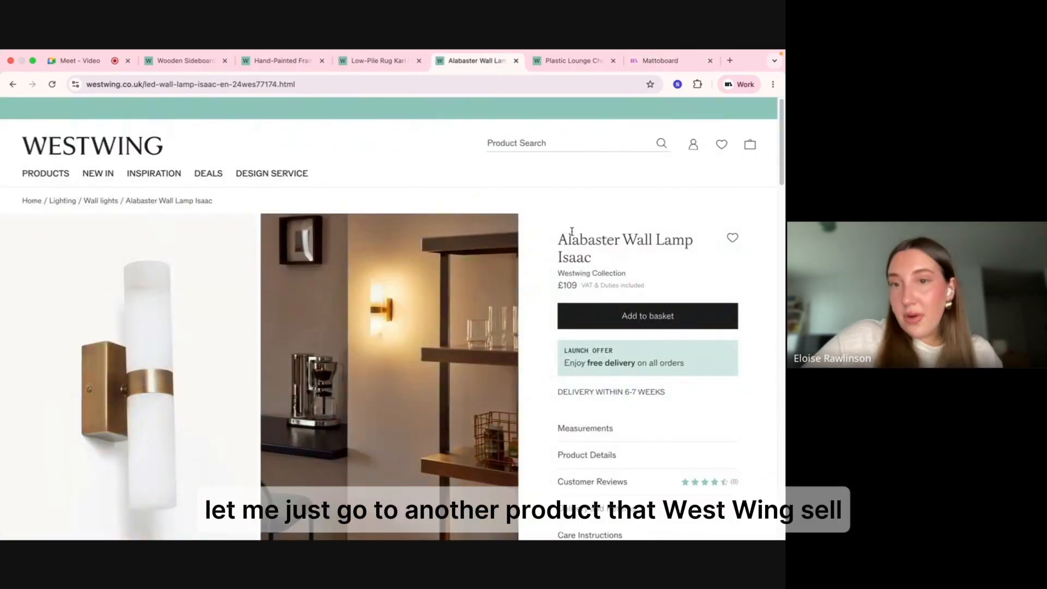
right_click(131, 348)
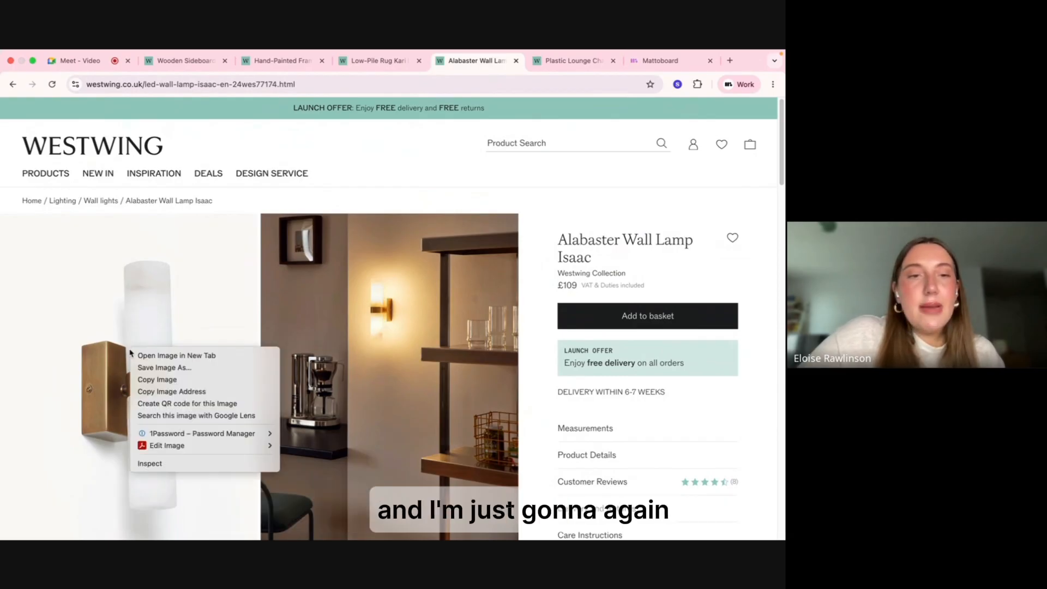
left_click(166, 380)
left_click(659, 60)
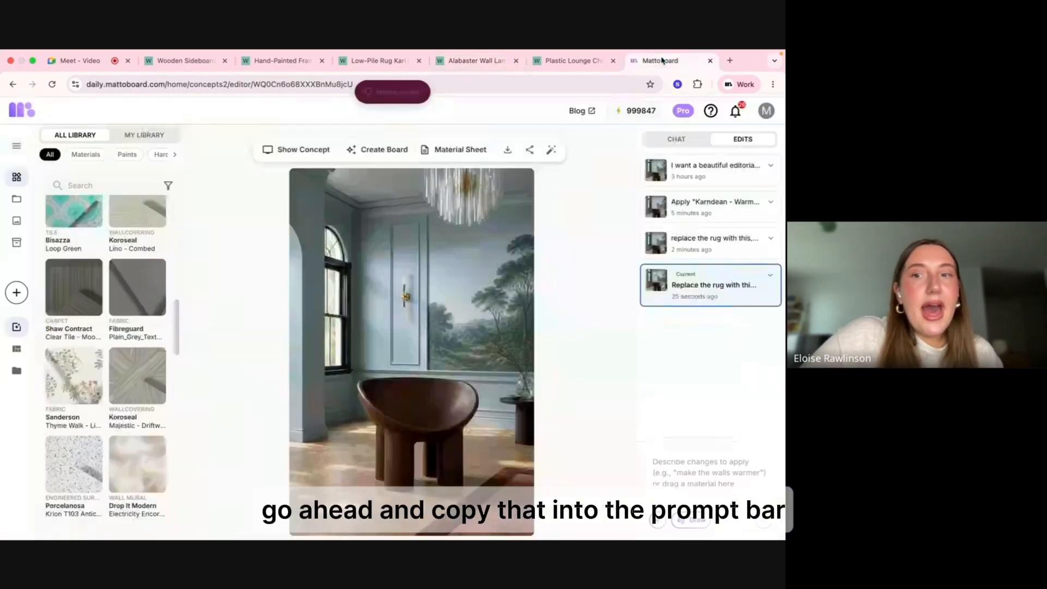
left_click(676, 464)
key("super+v")
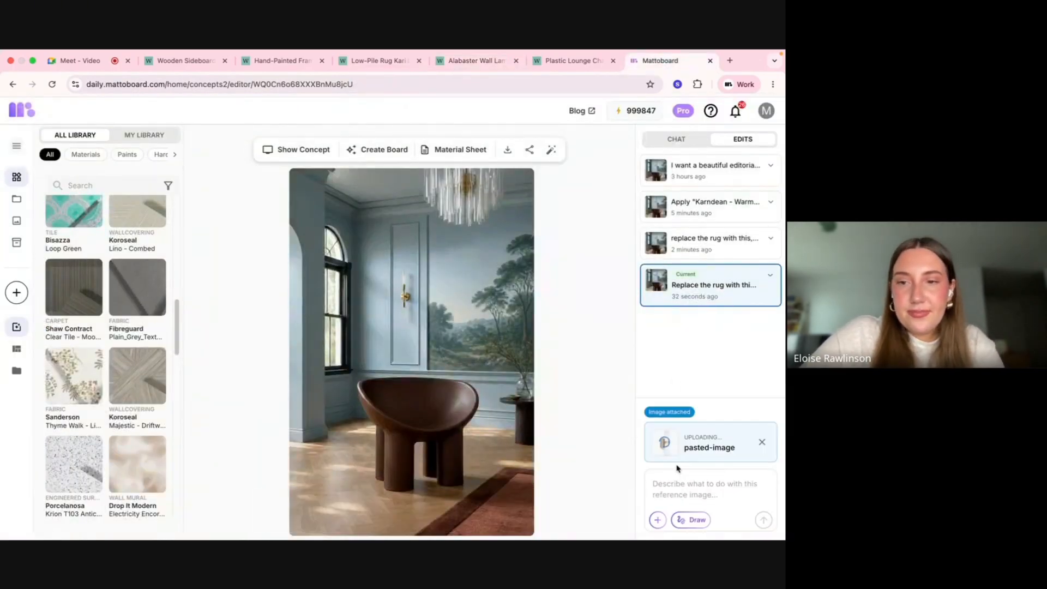
Outline the existing wall light in the room image and generate the edit "Replace wall light with this".
left_click(690, 520)
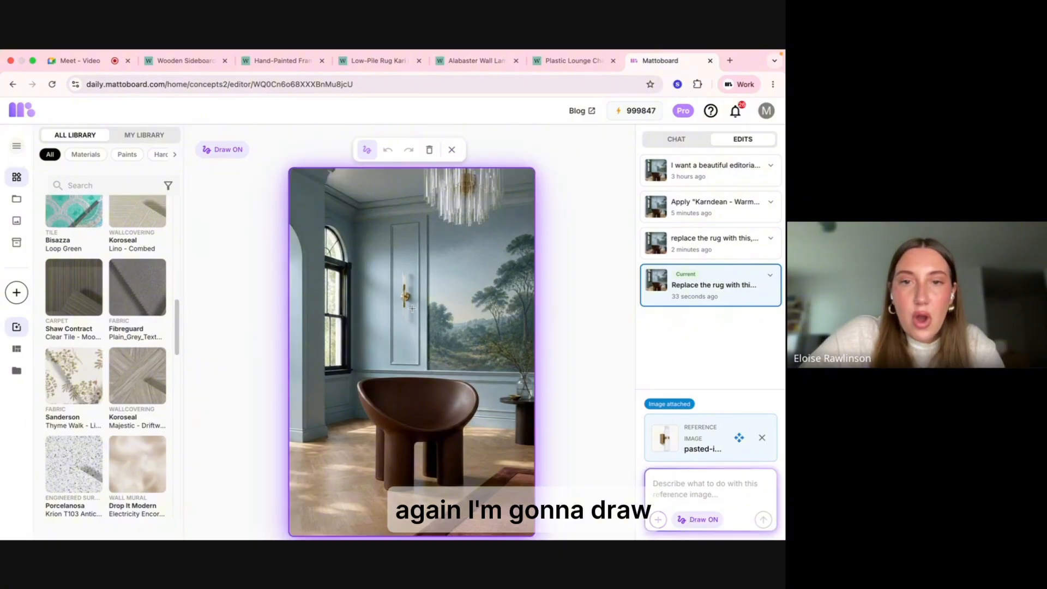
mouse_move(412, 309)
left_mouse_down()
mouse_move(413, 286)
mouse_move(395, 271)
mouse_move(395, 315)
mouse_move(413, 310)
left_mouse_up()
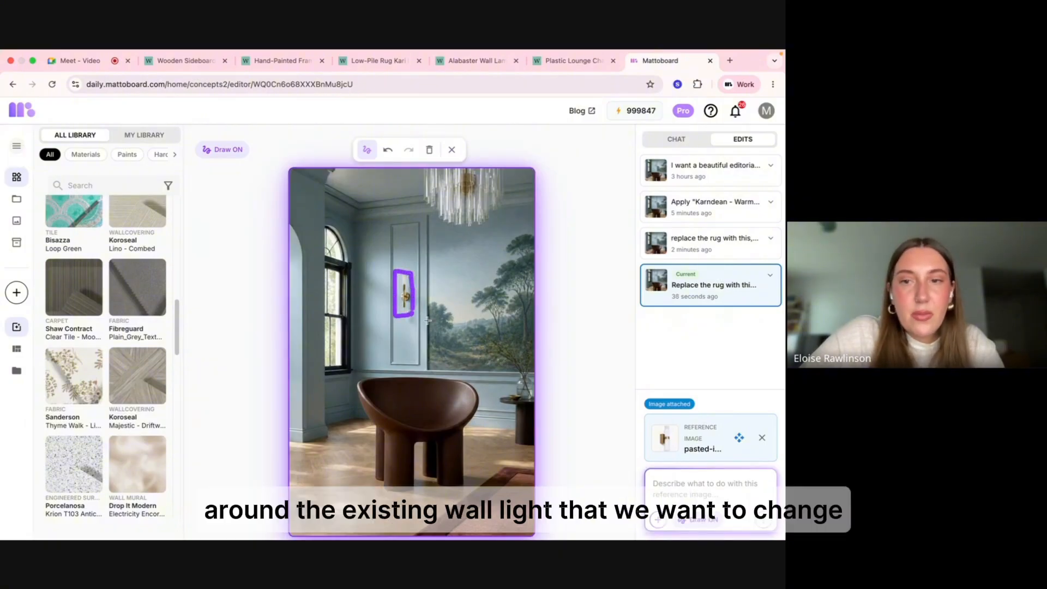
left_click(680, 489)
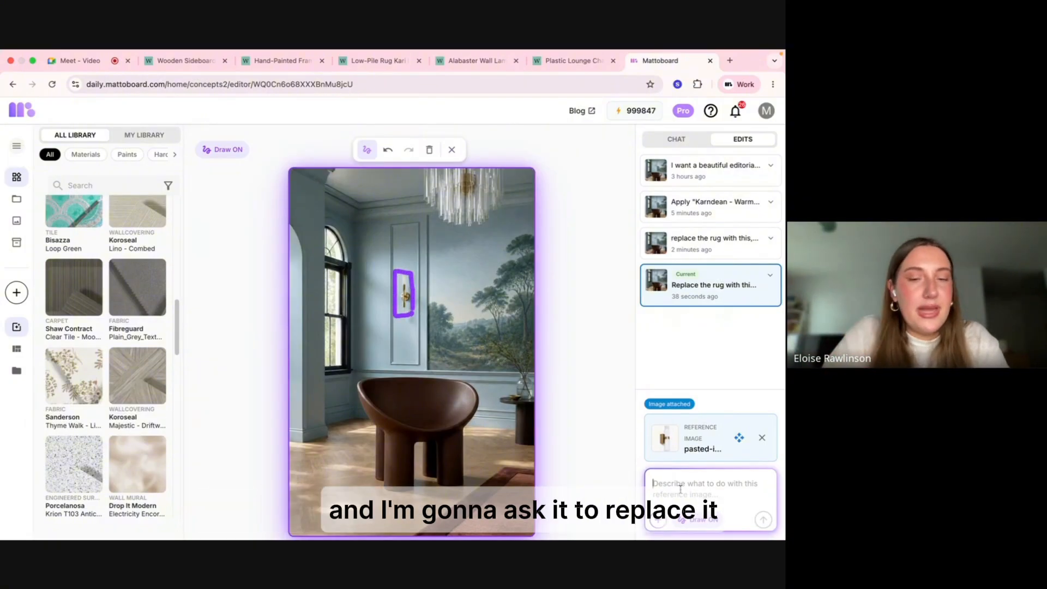
type("Replace wall light with this")
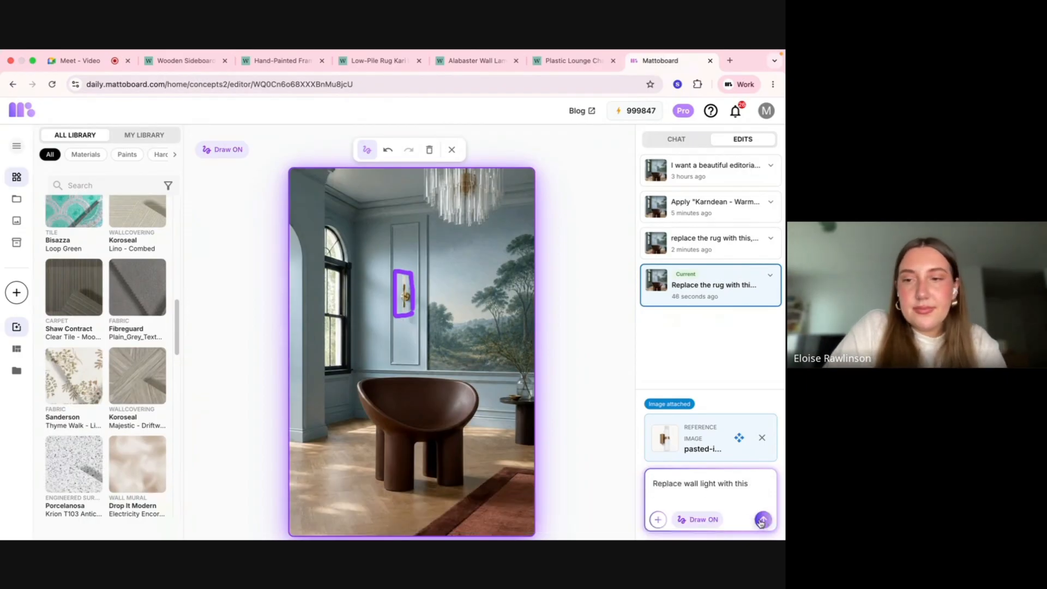
left_click(762, 523)
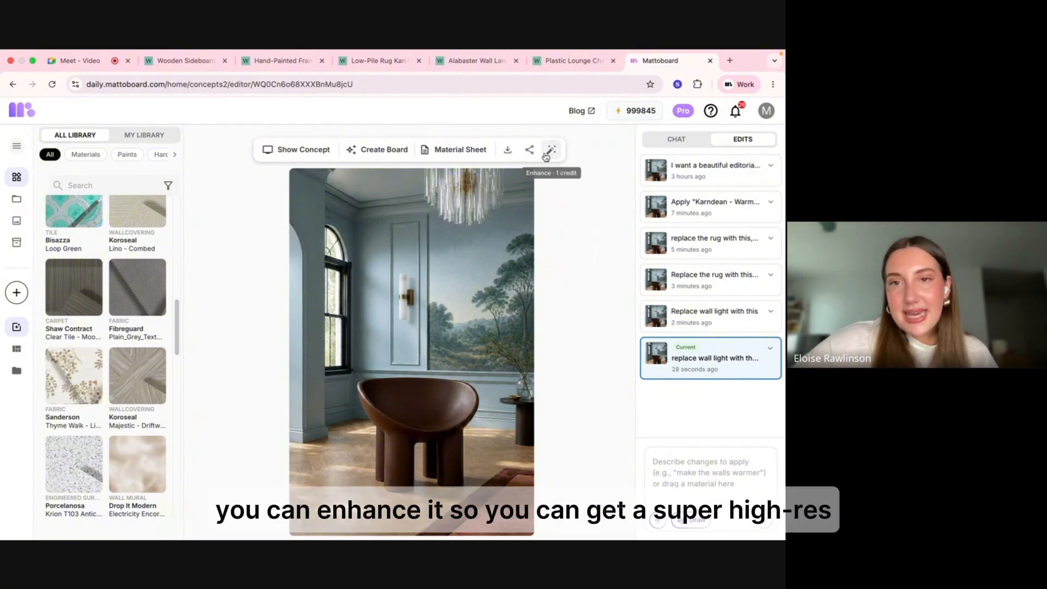
Show the updated Mural Salon concept and regenerate its material close-ups for this version with the suggested prompts.
left_click(298, 155)
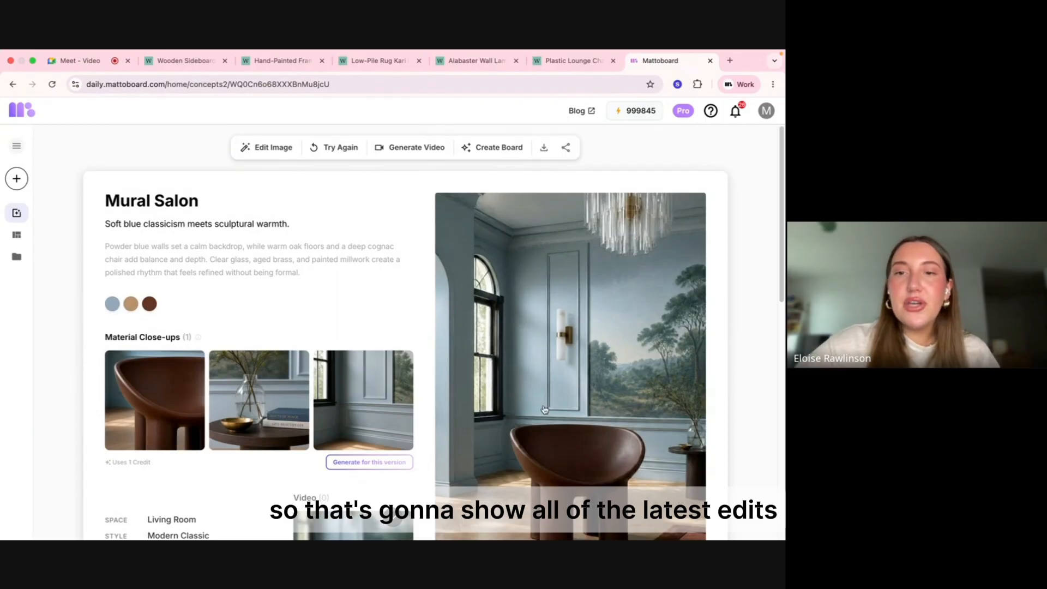
scroll(509, 401, "down", 2)
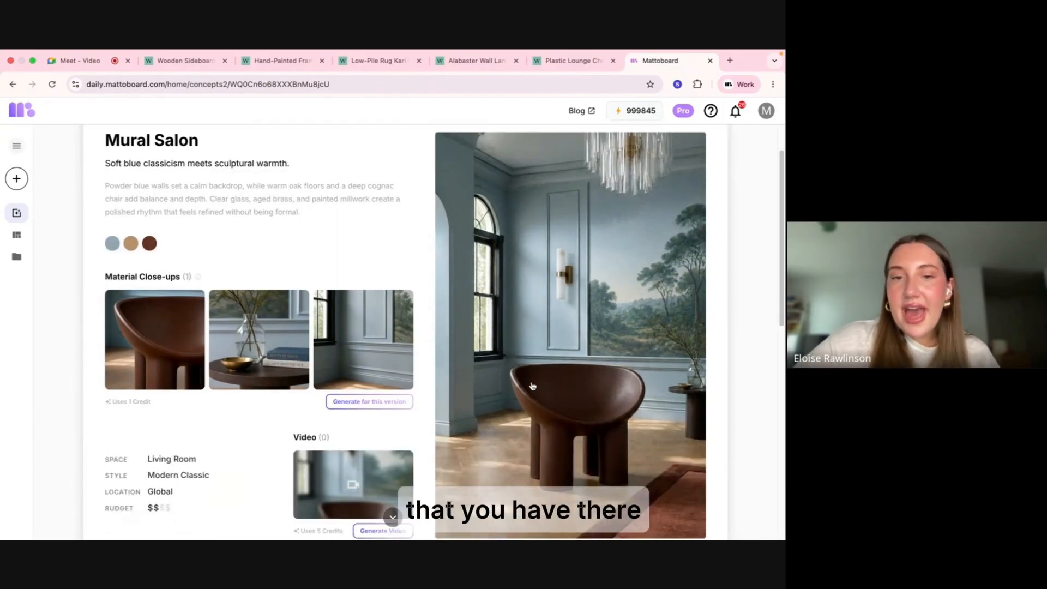
left_click(352, 403)
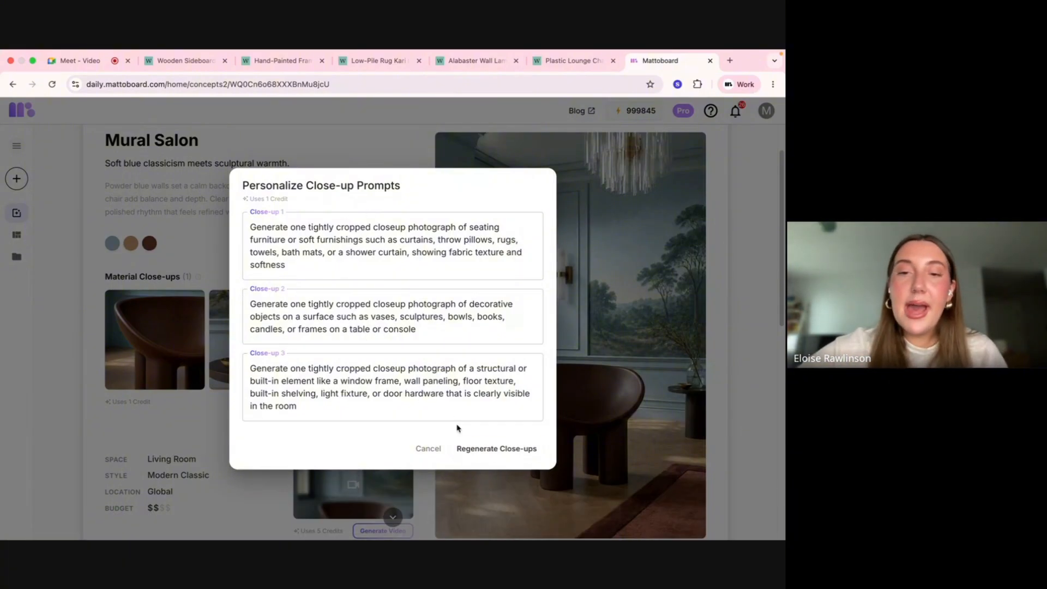
left_click(484, 448)
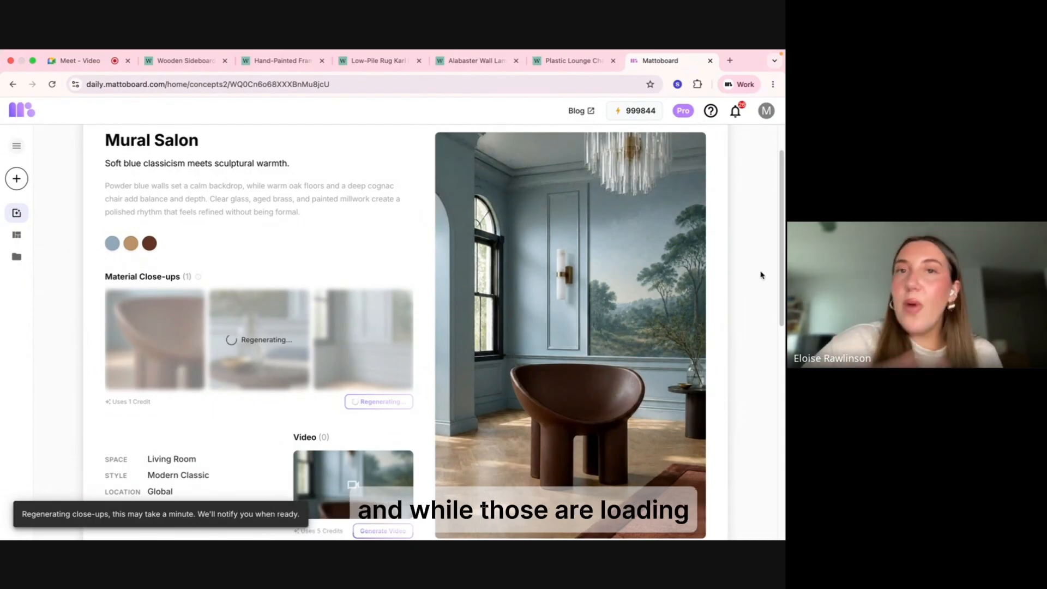
scroll(762, 275, "up", 2)
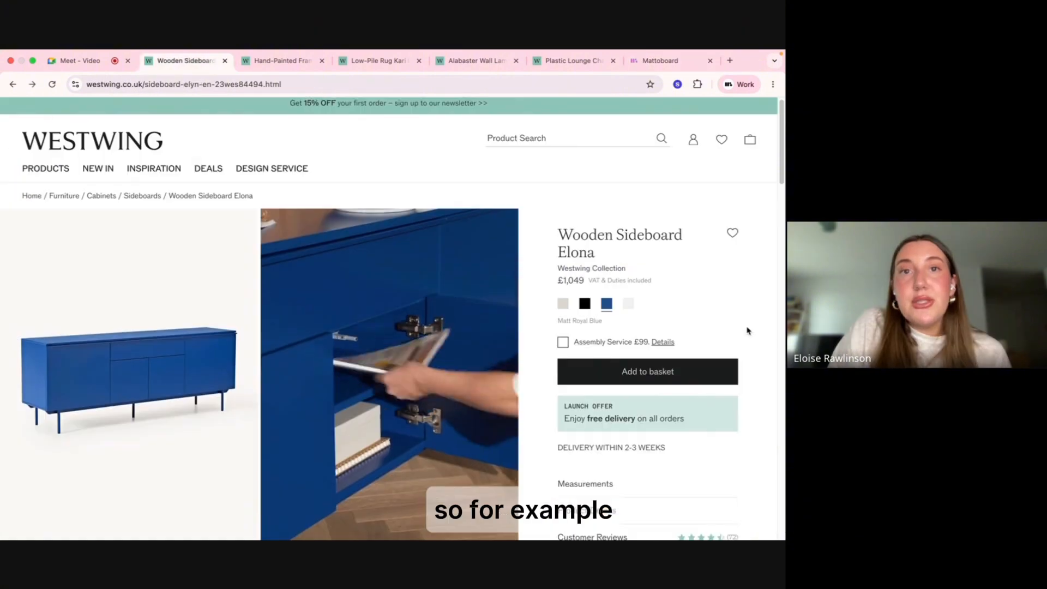
Copy the styled room photo of the blue Wooden Sideboard Elona from Westwing and submit it in Mattoboard as an interior image to edit.
scroll(747, 331, "down", 6)
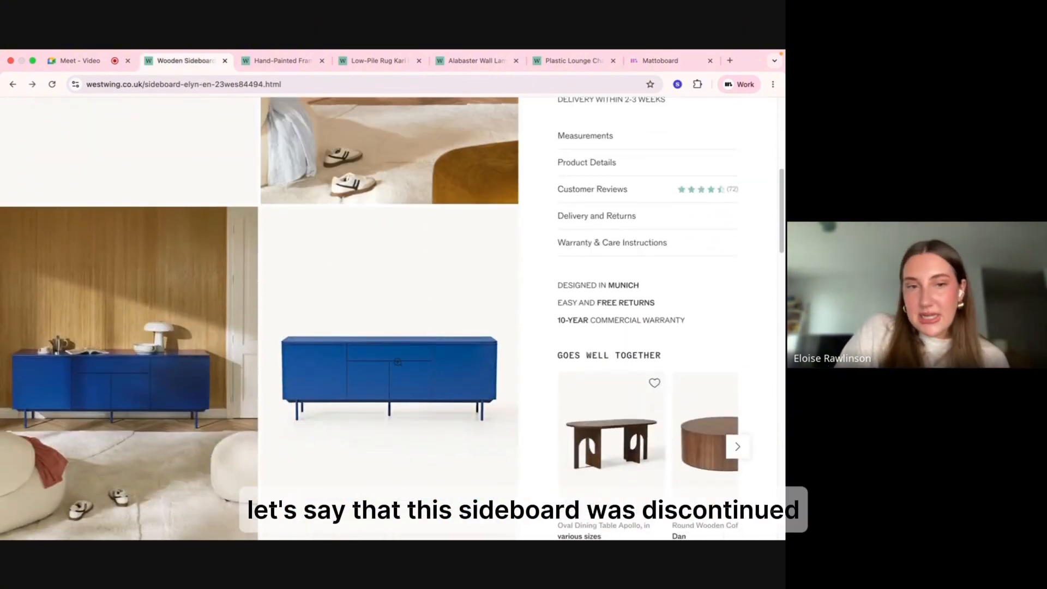
scroll(335, 366, "down", 1)
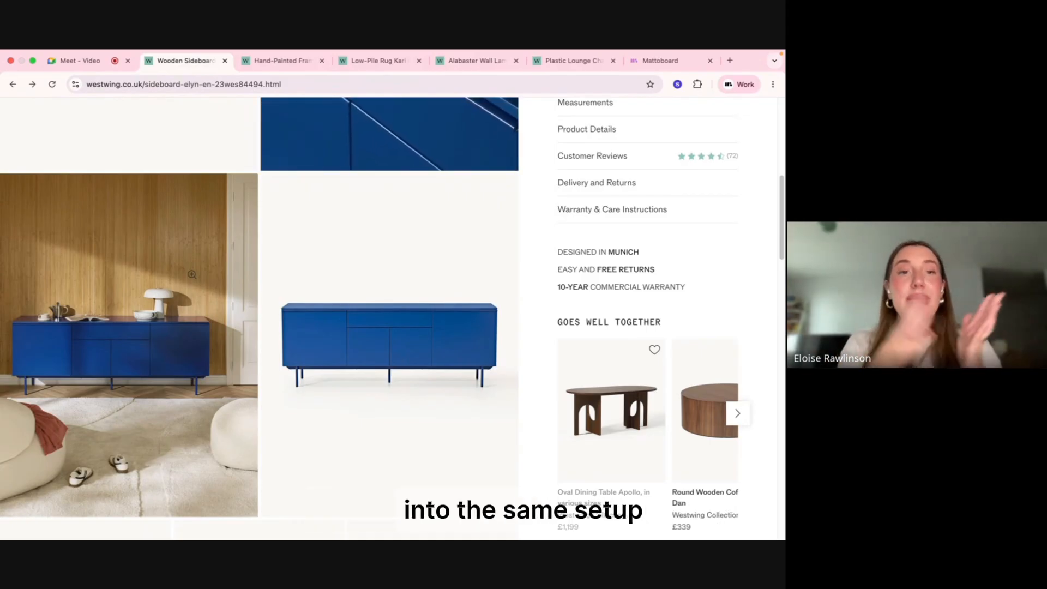
right_click(192, 274)
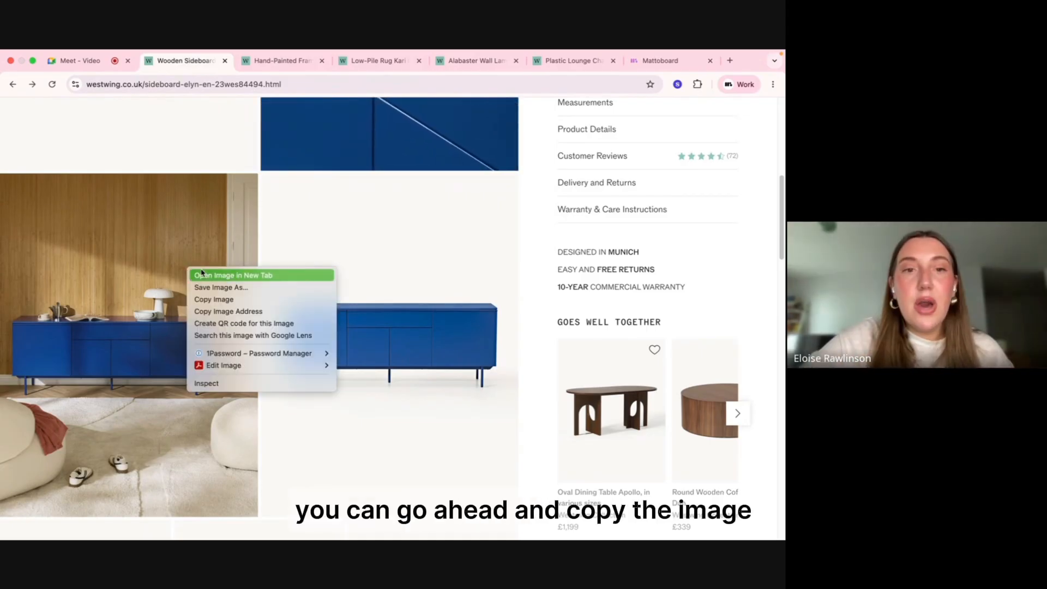
left_click(235, 300)
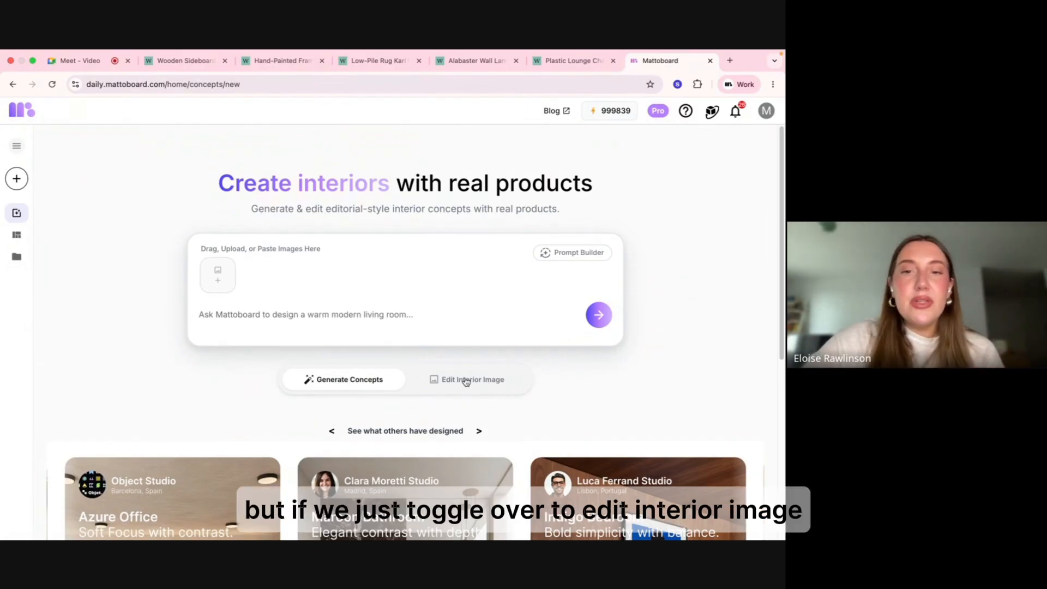
left_click(491, 386)
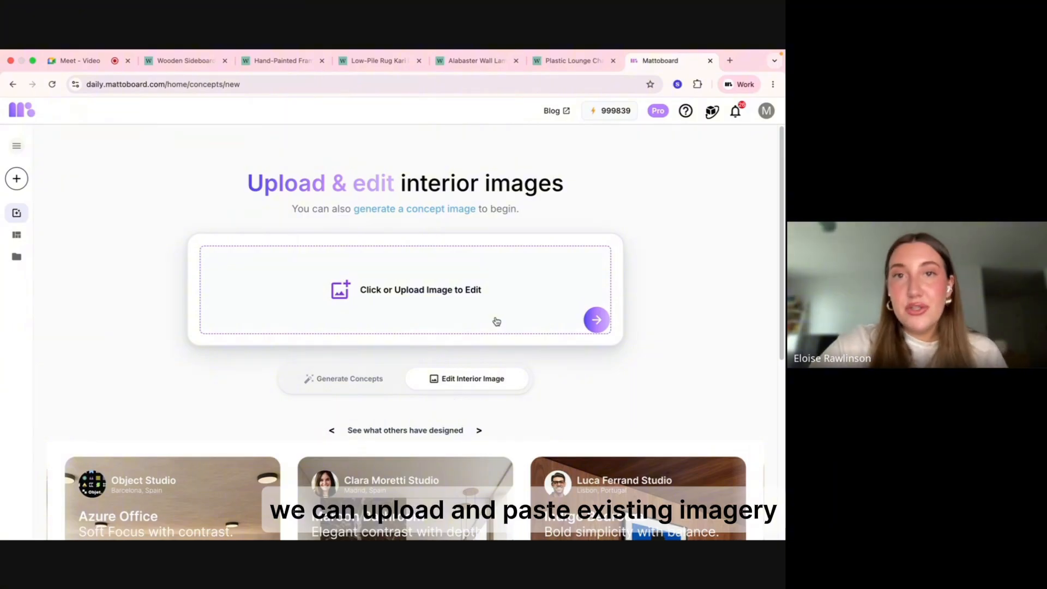
key("super+v")
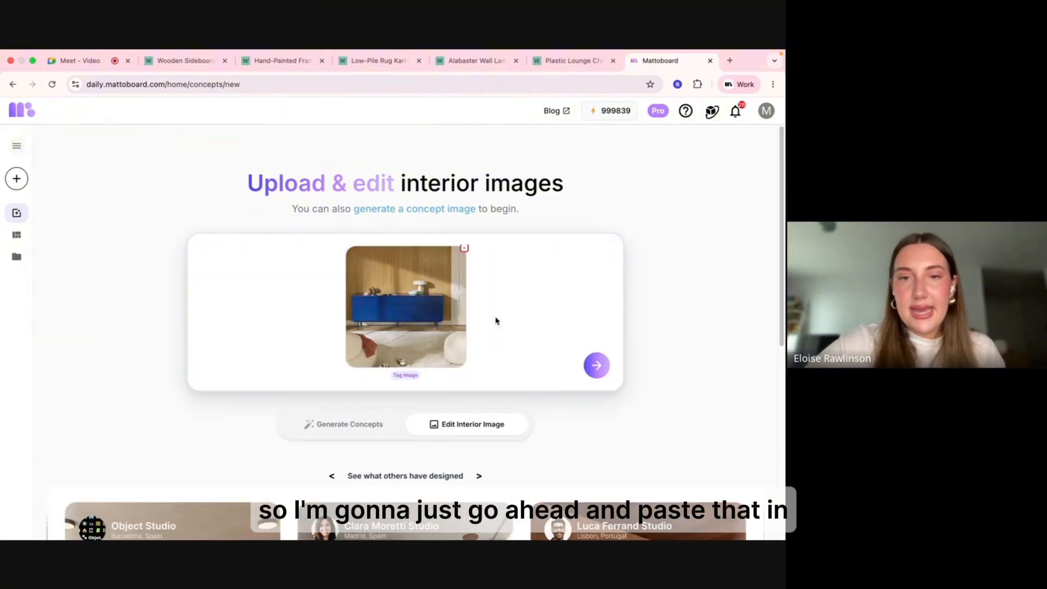
left_click(598, 367)
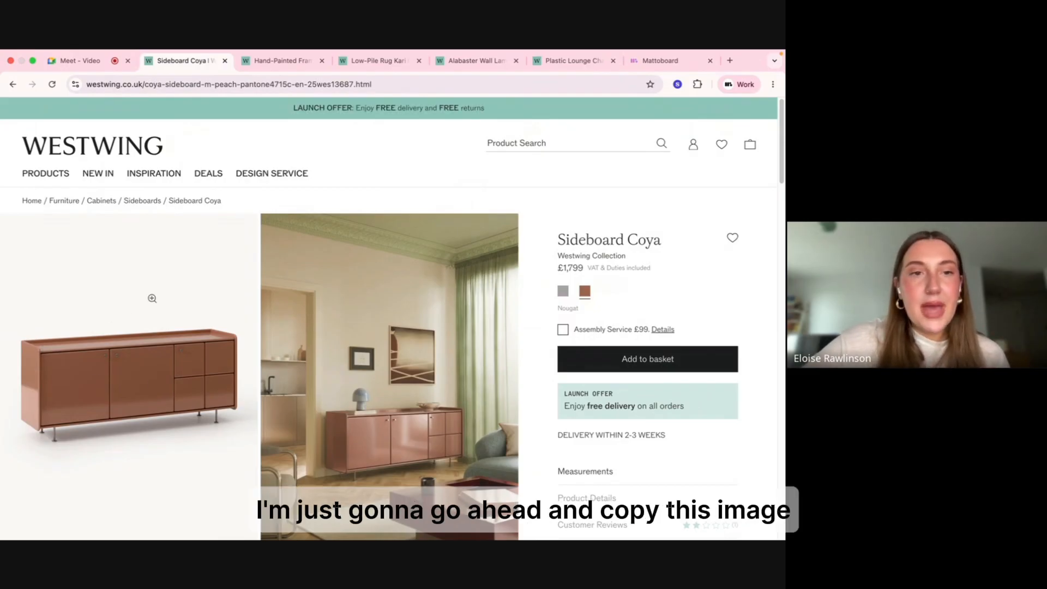
Copy the Sideboard Coya product image from Westwing and attach it to the Mattoboard chat as a reference image.
right_click(152, 298)
left_click(183, 325)
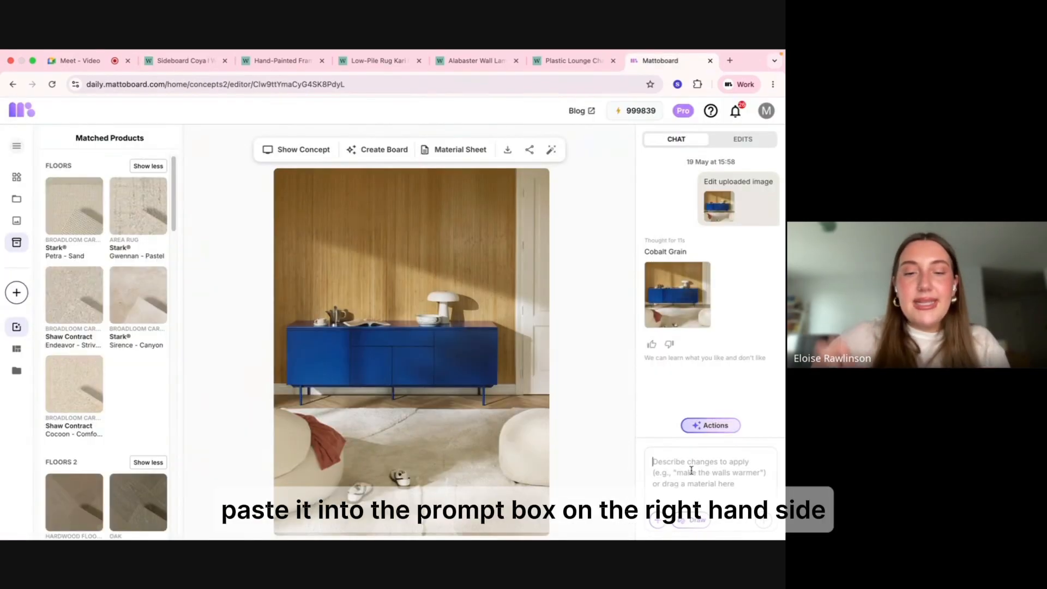
key("ctrl+v")
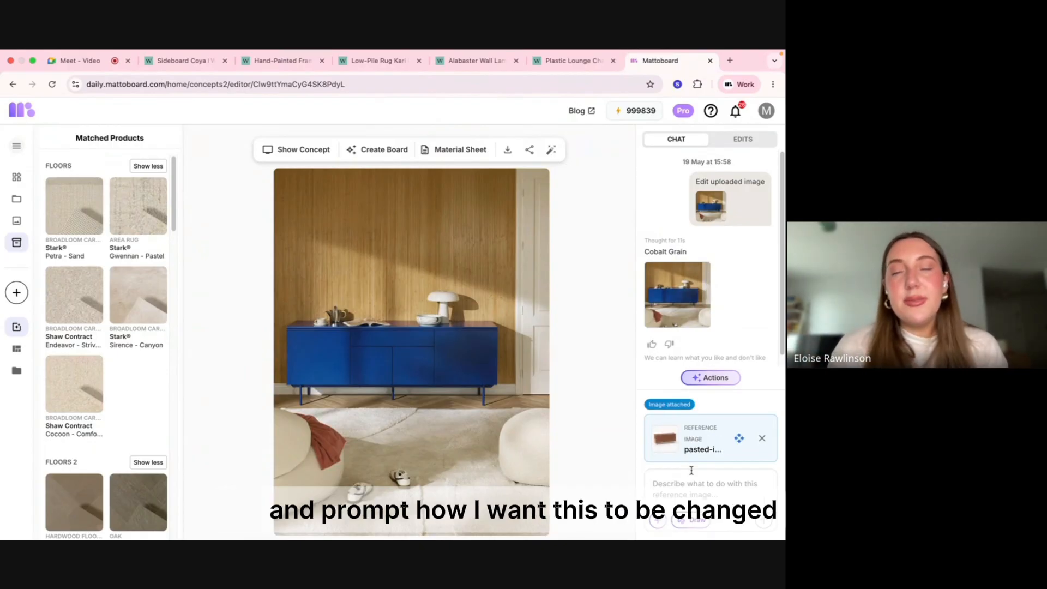
Prompt to replace only the existing side board, keeping the decor, with Westwing's dimensions W 180 cm, H 75 cm, D 45 cm, feet H 10 cm.
type("Replace the")
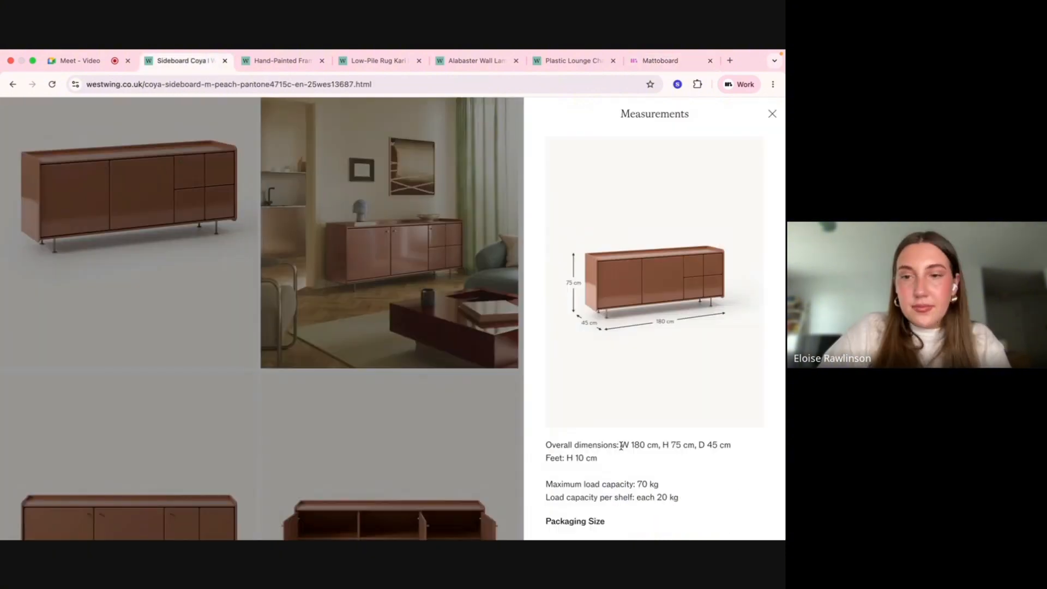
left_click_drag(620, 445, 621, 467)
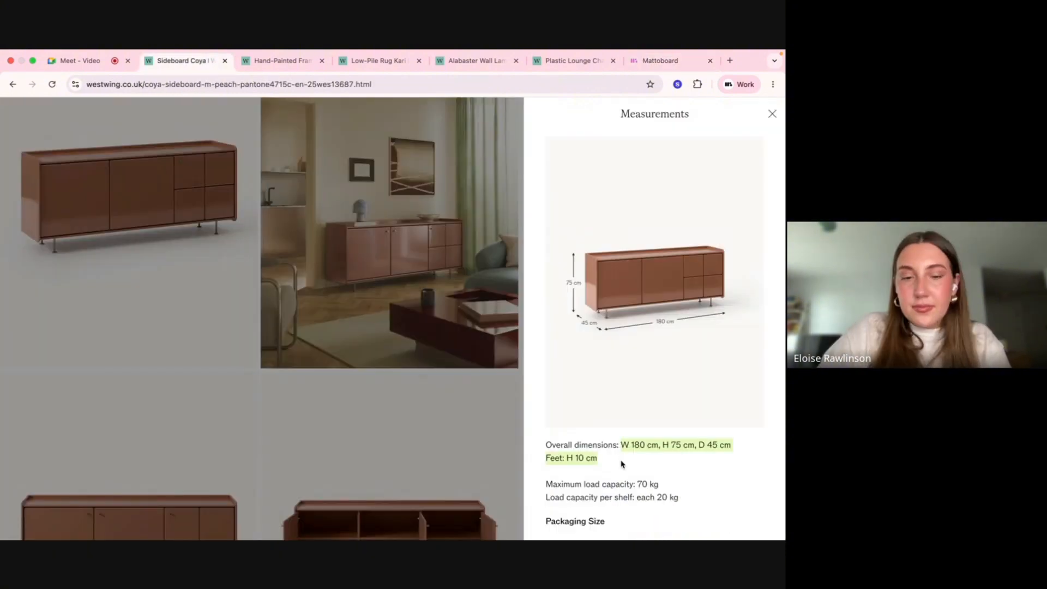
left_click(635, 64)
key("super+v")
Outline the blue sideboard in the interior image as the area to change and generate the edit.
left_click(700, 525)
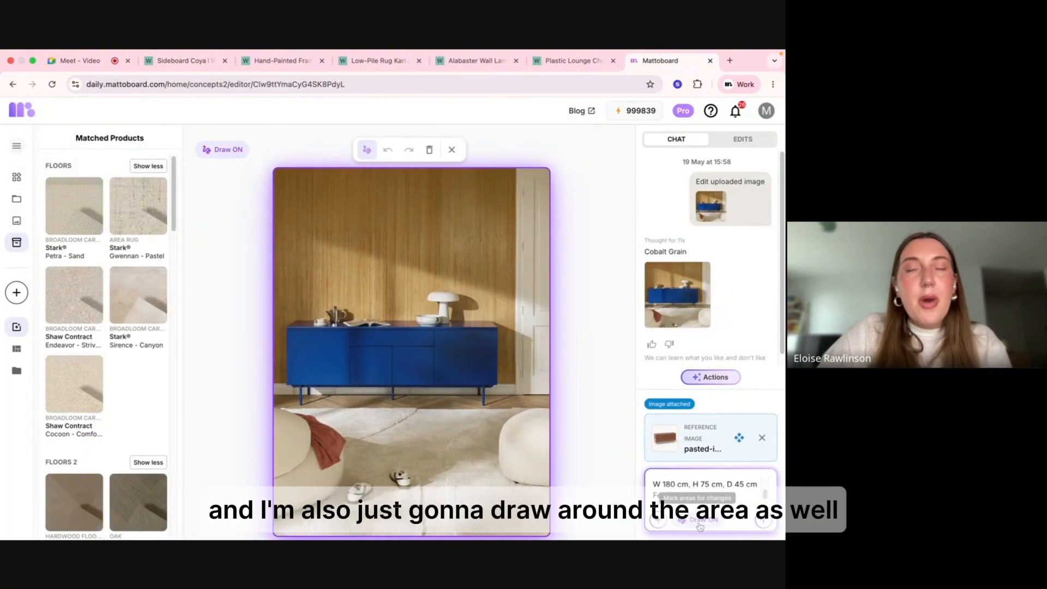
mouse_move(500, 322)
left_mouse_down()
mouse_move(499, 404)
mouse_move(280, 402)
mouse_move(281, 327)
mouse_move(501, 321)
left_mouse_up()
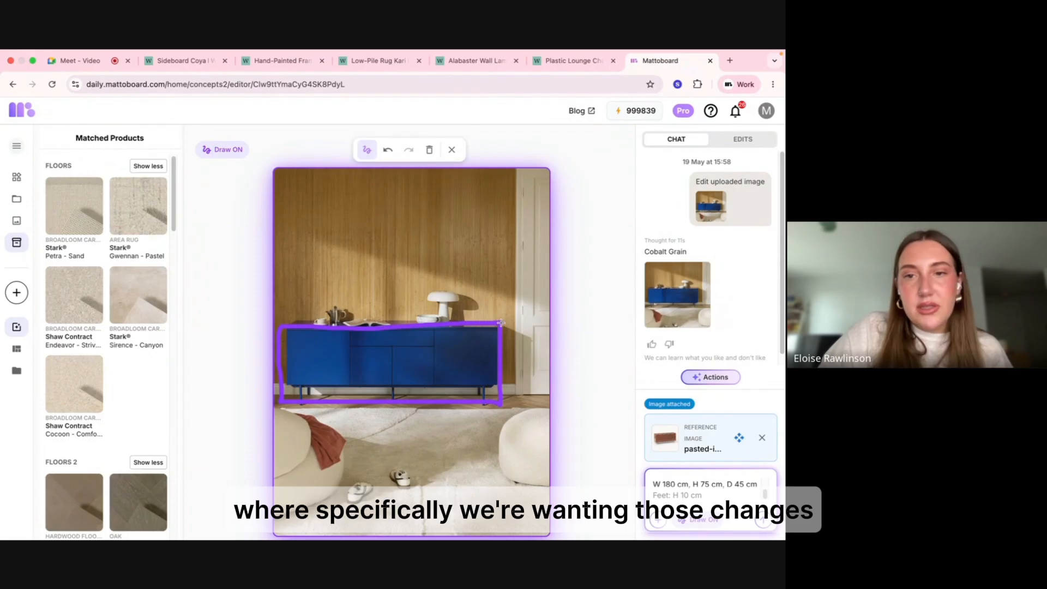
left_click(762, 521)
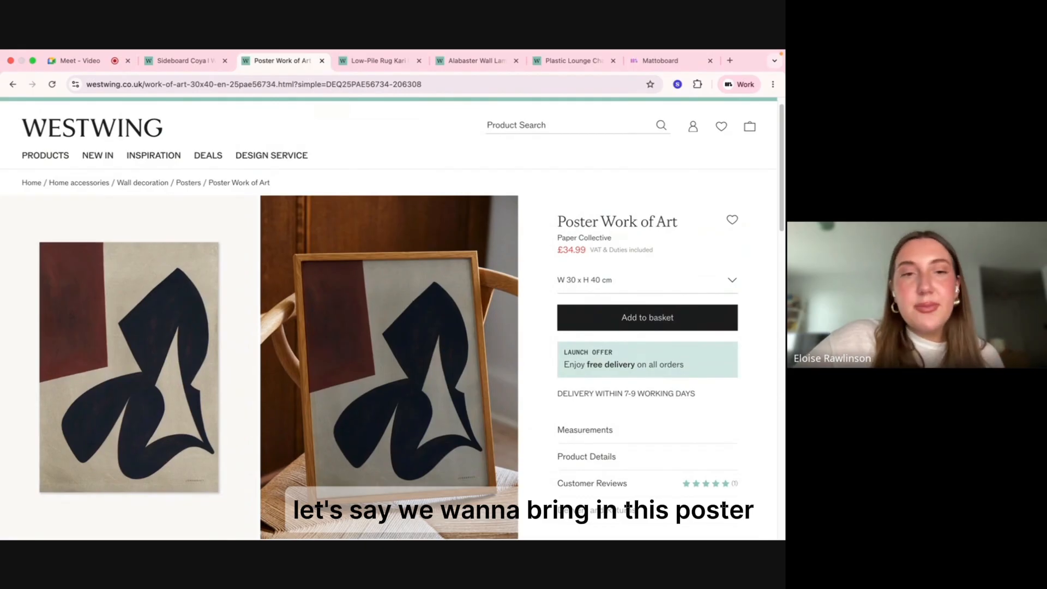
Copy the Poster Work of Art image from Westwing, outline its spot above the sideboard in Mattoboard, and attach it as a reference image.
right_click(85, 290)
left_click(130, 323)
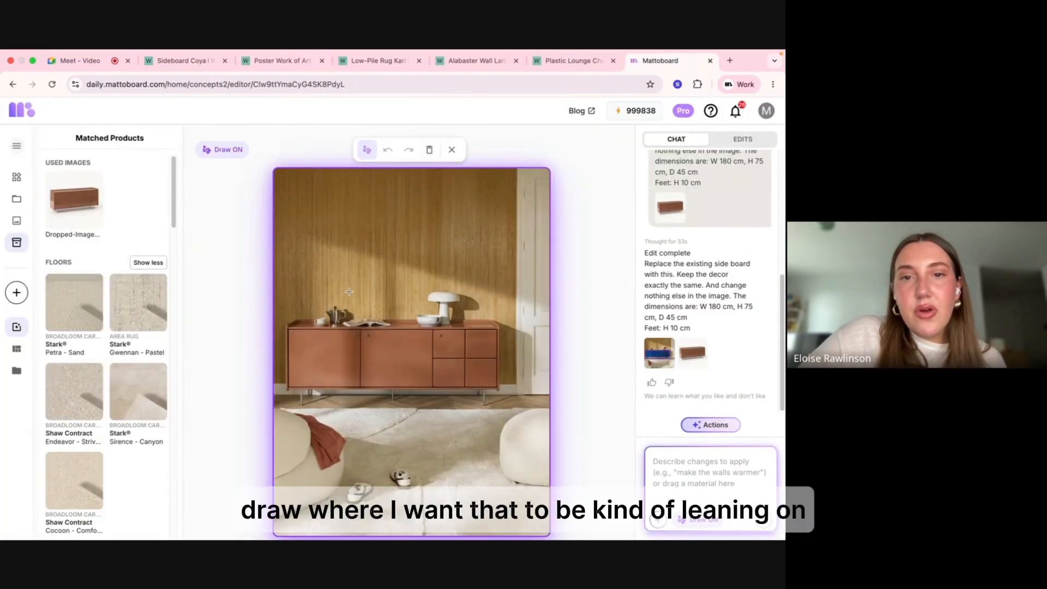
mouse_move(358, 318)
left_mouse_down()
mouse_move(358, 273)
mouse_move(385, 229)
mouse_move(404, 267)
mouse_move(409, 317)
mouse_move(355, 315)
left_mouse_up()
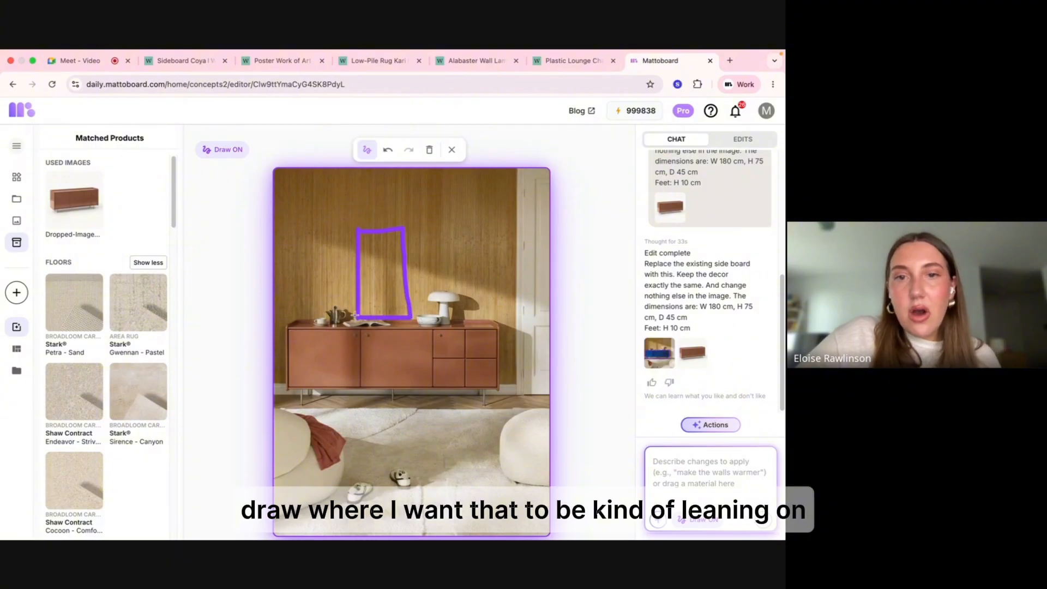
key("super+v")
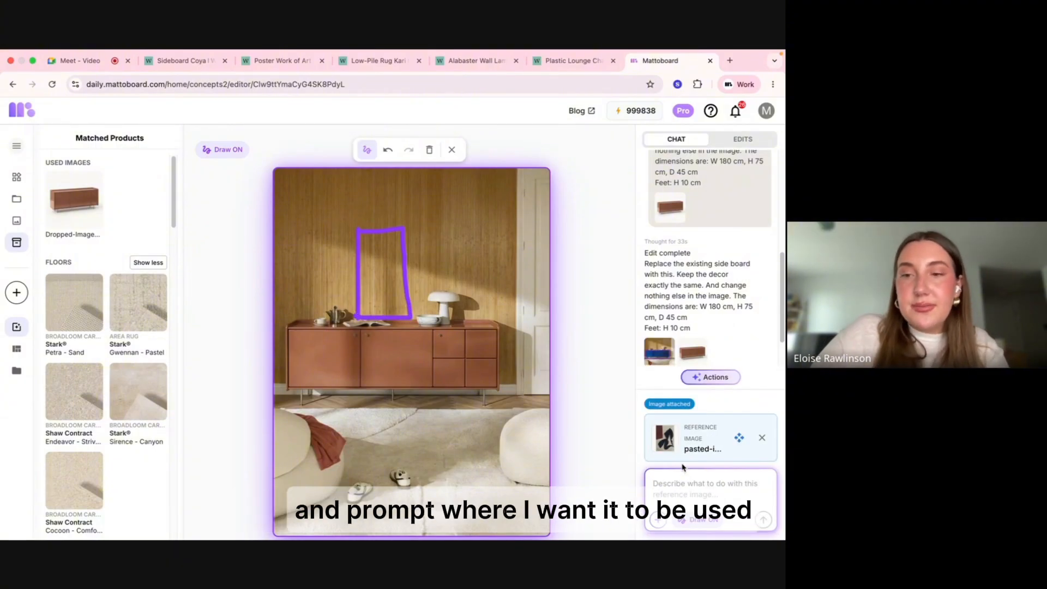
Generate the edit adding this art print in an oak frame on the side table, leaning on the wall, with dimensions W 30 cm, H 40 cm.
type("Add this art p")
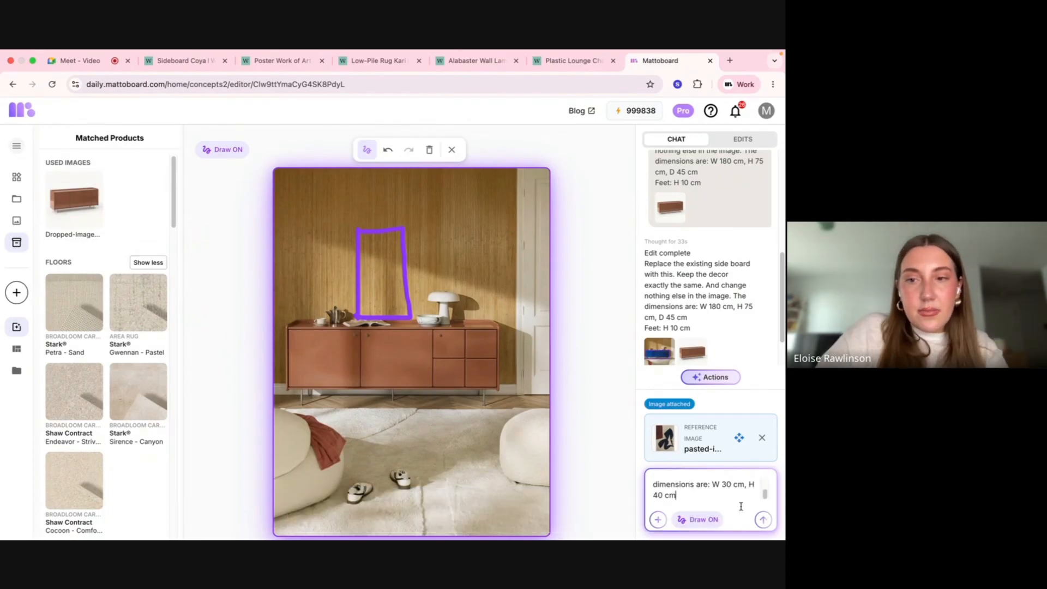
left_click(763, 519)
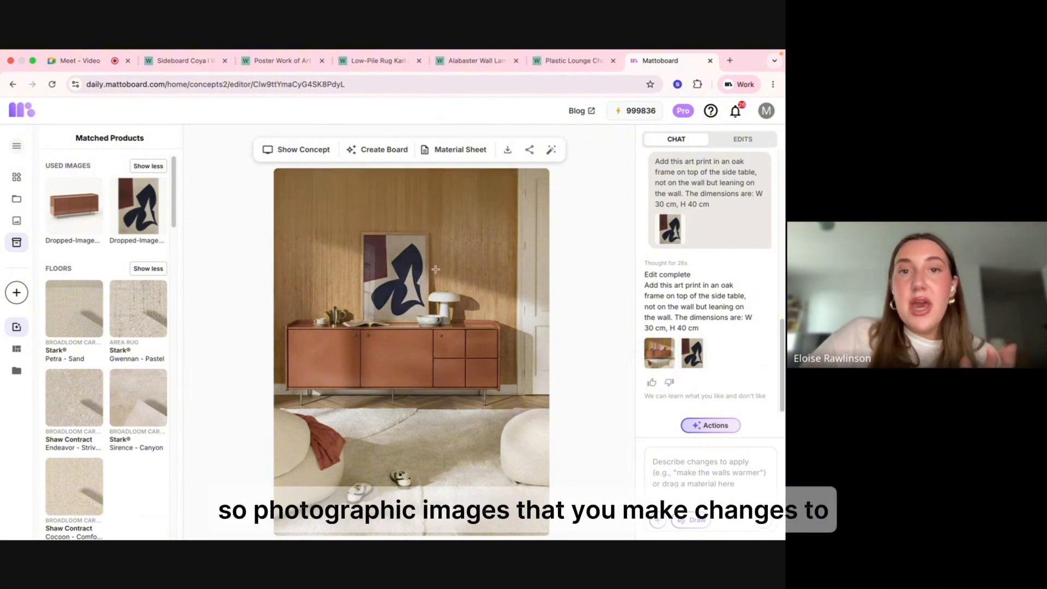
Show the Cobalt Grain concept for the edited image and look through its material close-ups and details.
left_click(292, 155)
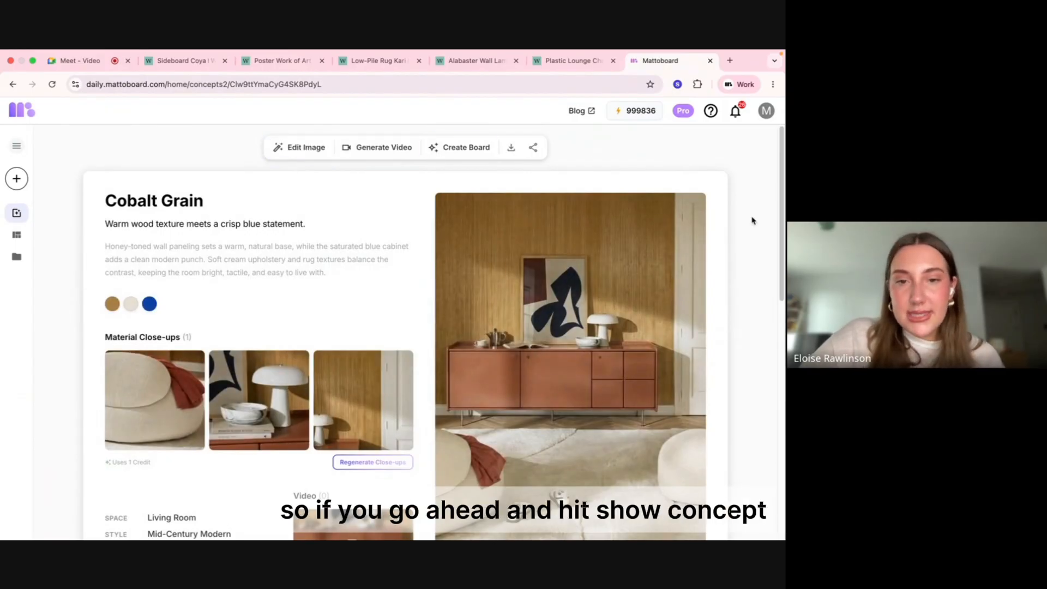
scroll(751, 219, "down", 2)
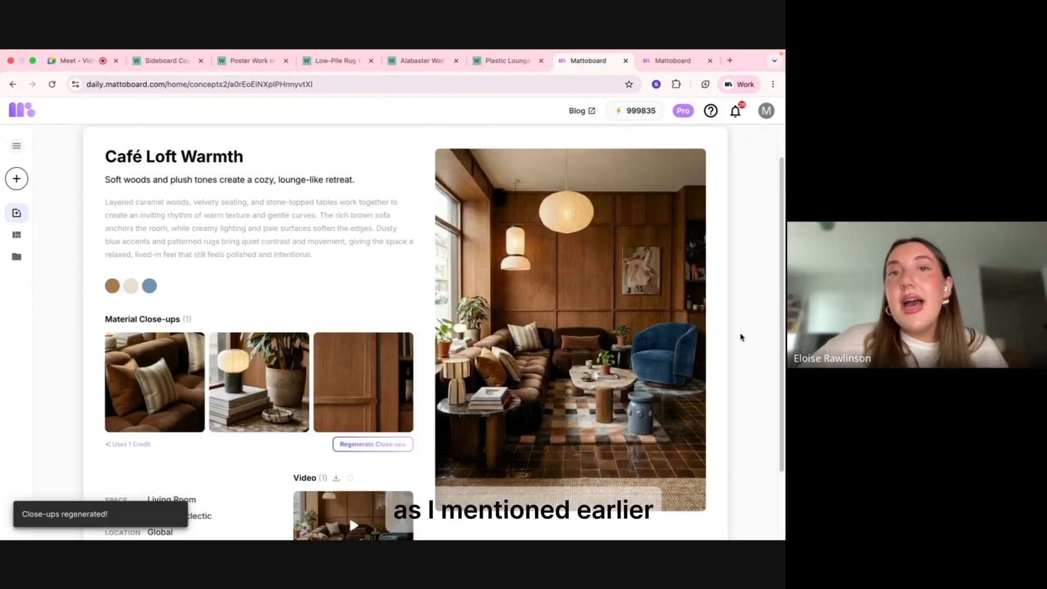
Create a material board from the Café Loft Warmth concept.
scroll(742, 338, "up", 2)
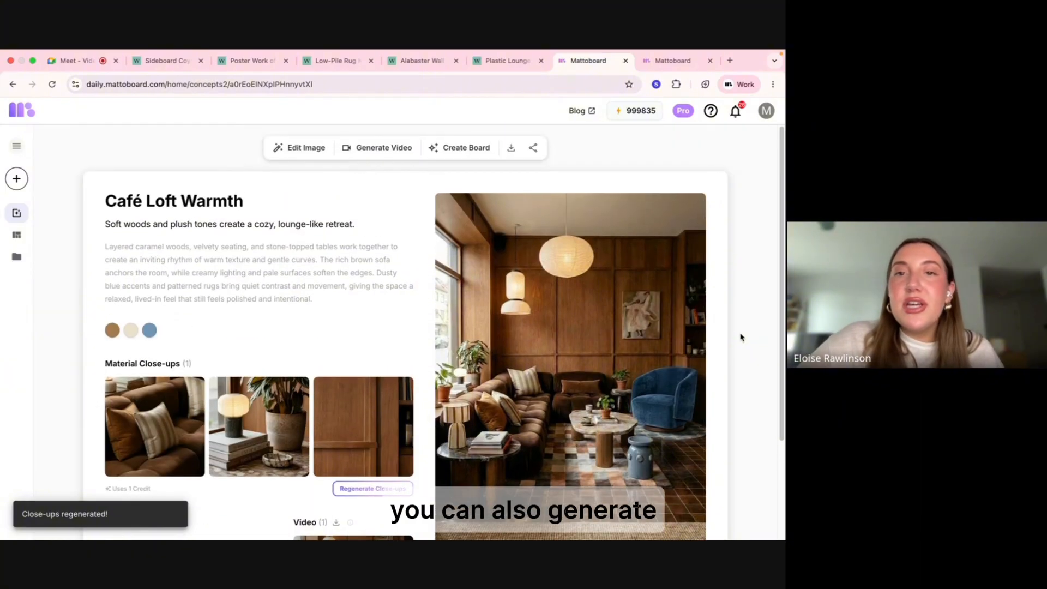
left_click(466, 152)
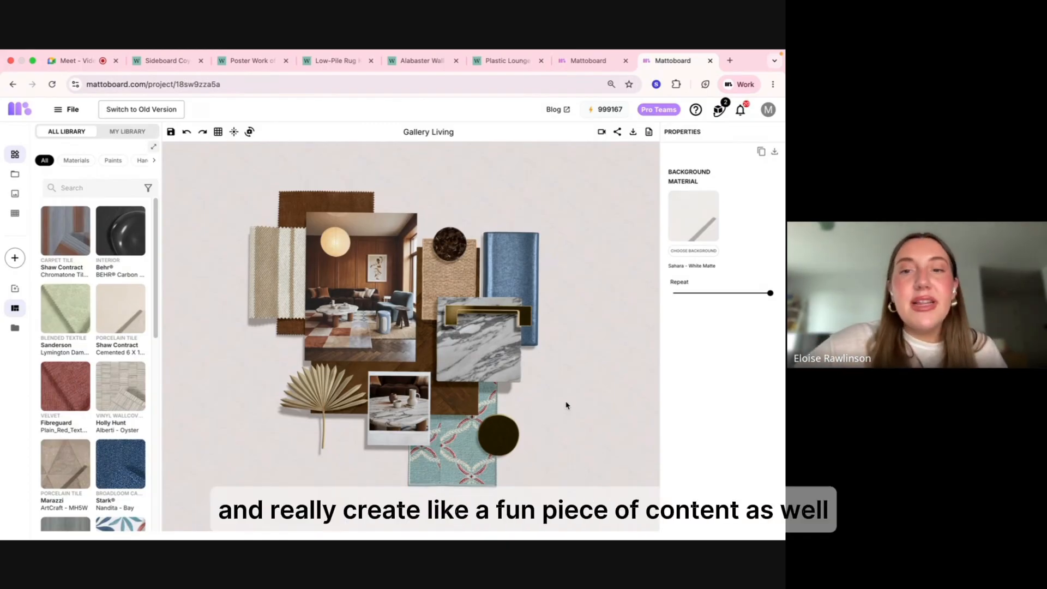
Examine the fabric, marble and handle samples on the Gallery Living board up close and from different angles.
left_click_drag(566, 404, 569, 323)
scroll(566, 365, "up", 5)
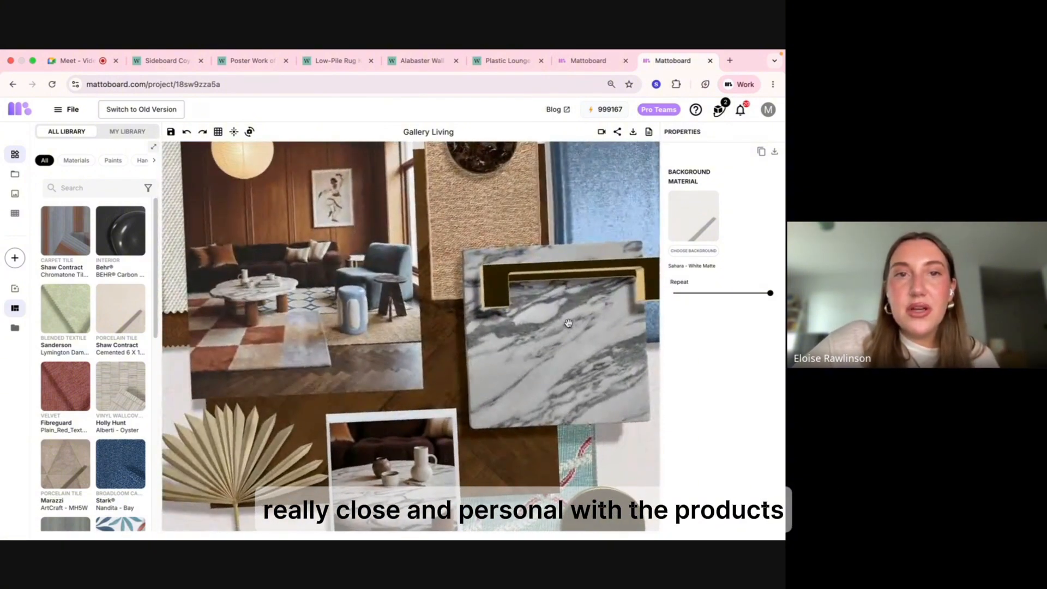
left_click(234, 132)
mouse_move(390, 148)
left_mouse_down()
mouse_move(363, 161)
mouse_move(366, 170)
mouse_move(366, 156)
mouse_move(384, 145)
left_mouse_up()
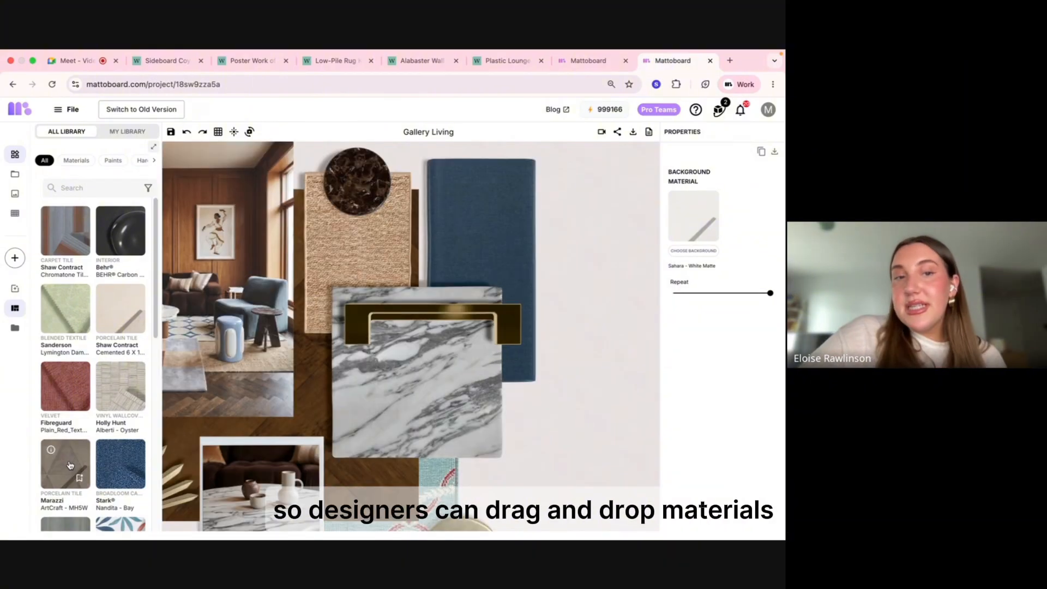
Place the Marazzi ArtCraft porcelain tile over the marble sample on the Gallery Living board and delete it again.
left_click_drag(65, 463, 411, 278)
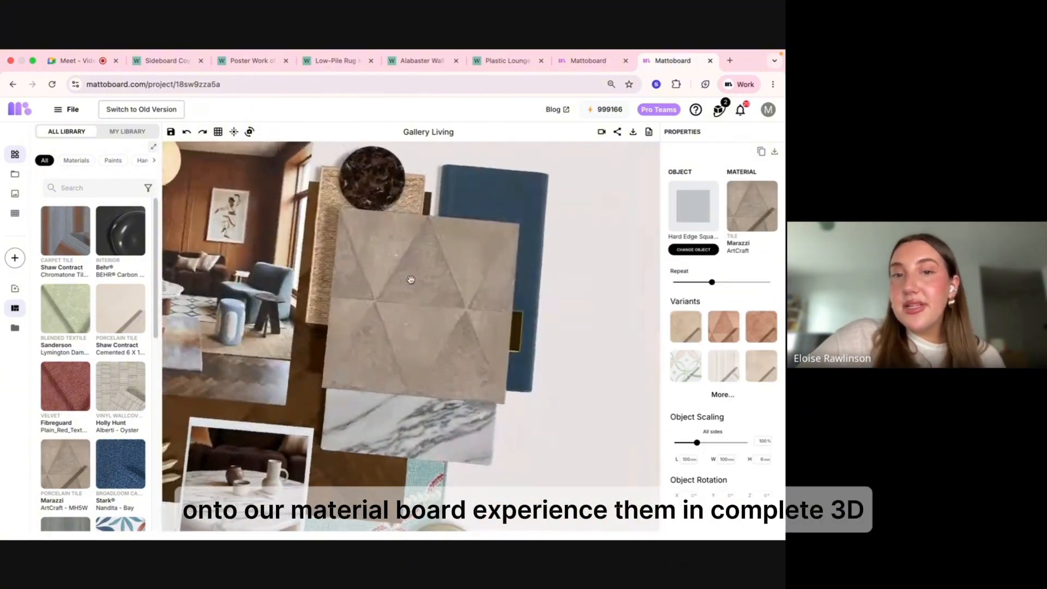
key("BackSpace")
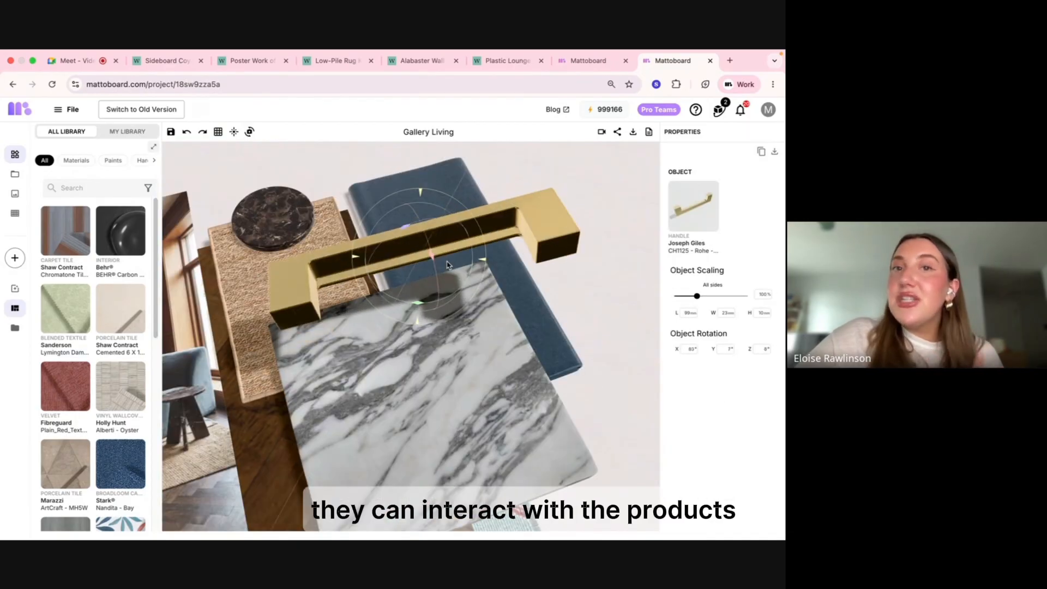
Rotate the Joseph Giles brass handle on the marble sample to about X 73°, Y -5°, Z 0°.
left_click_drag(428, 245, 453, 260)
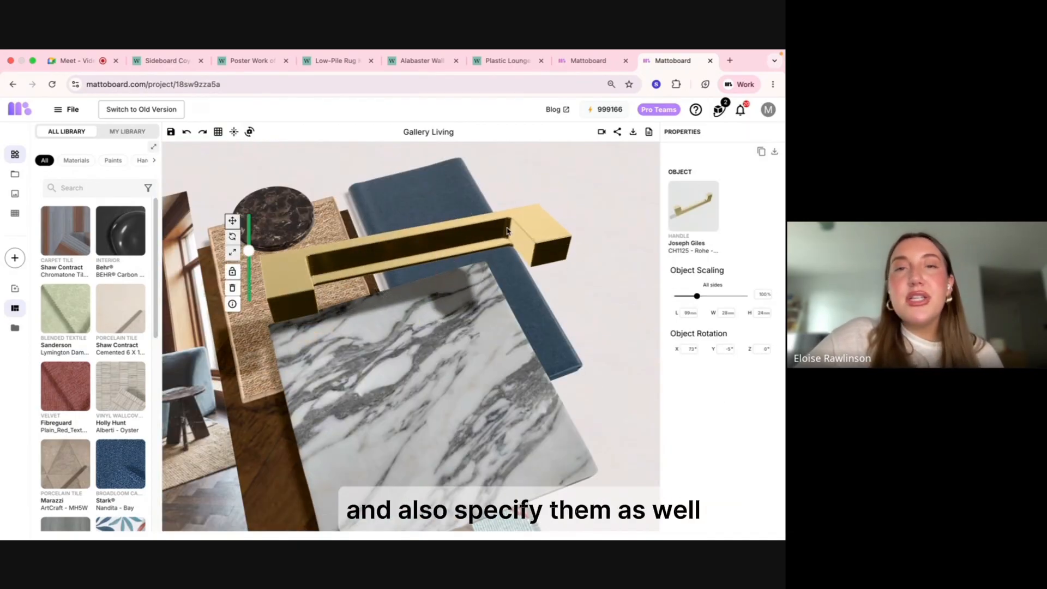
Review the Gallery Living material sheet and follow the product link of the Karndean Antique French Oak SM-VGW8110 flooring.
left_click(648, 132)
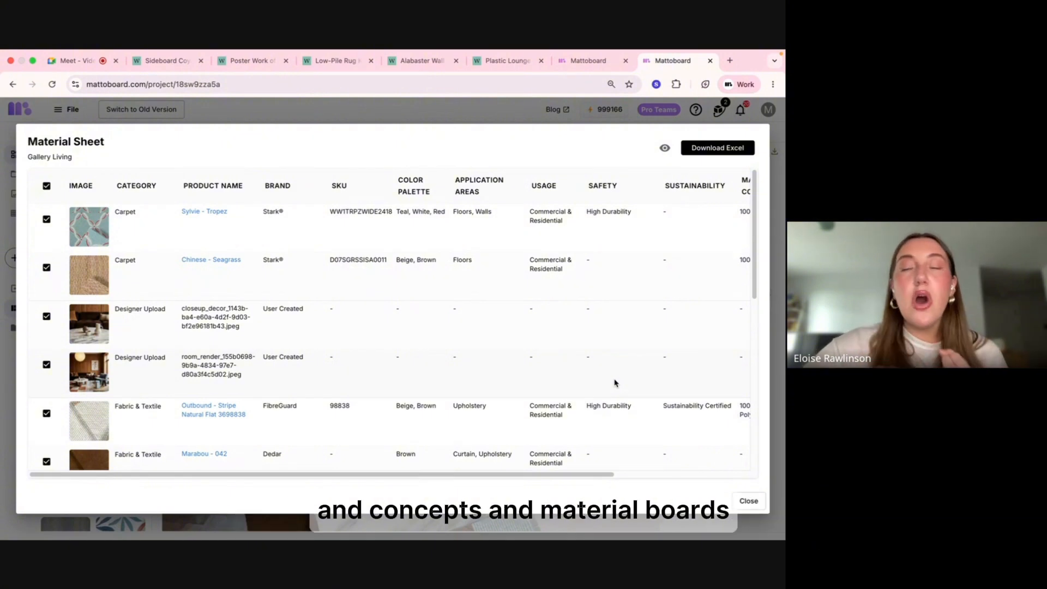
scroll(572, 327, "down", 3)
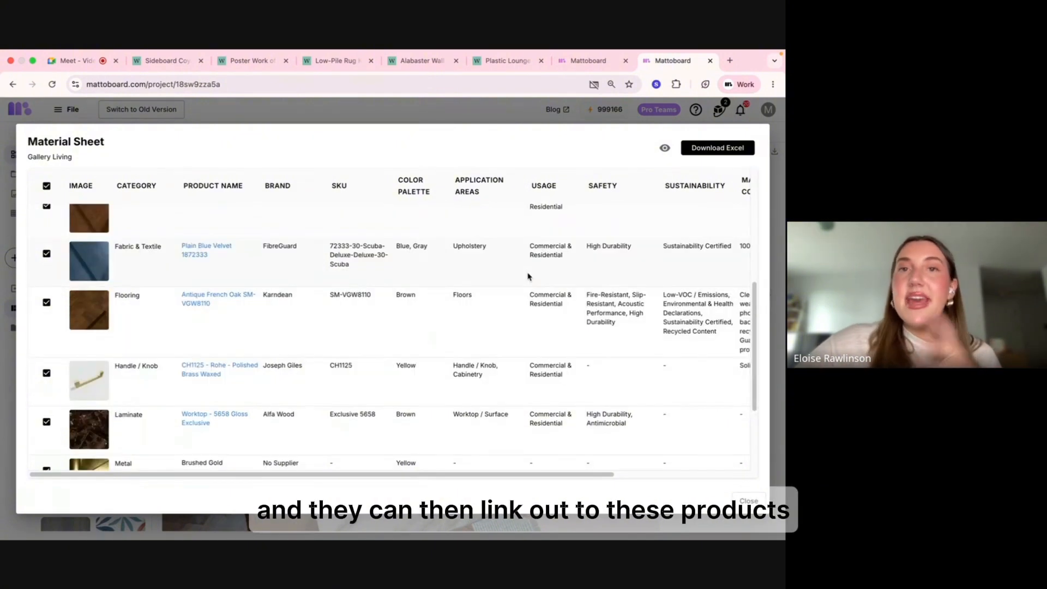
left_click(246, 300)
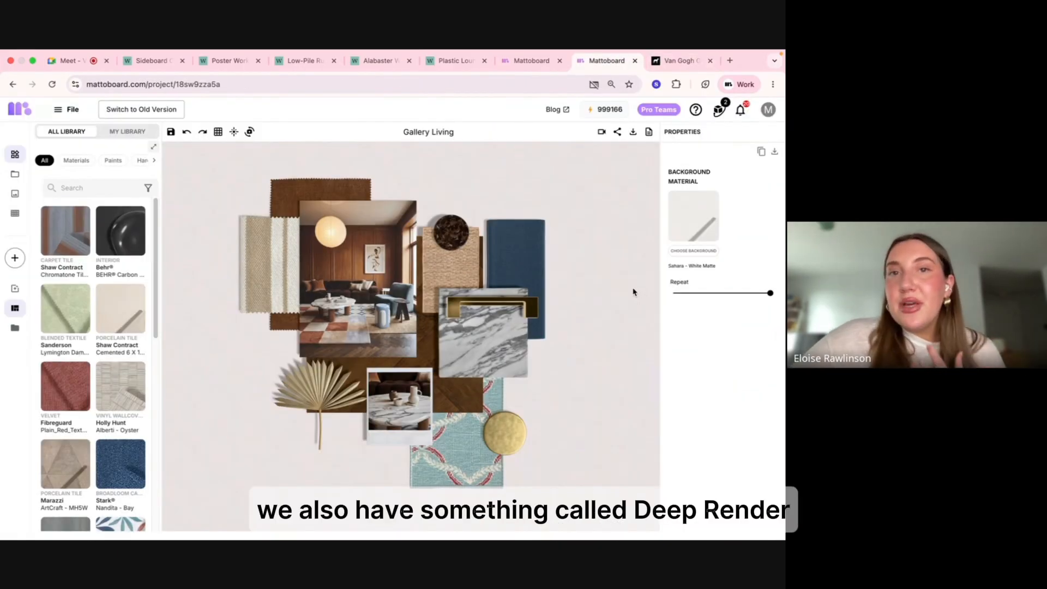
Open the board's download options and view the example Deep Render board images, including Eclectic Living and All out Zebra.
left_click(632, 132)
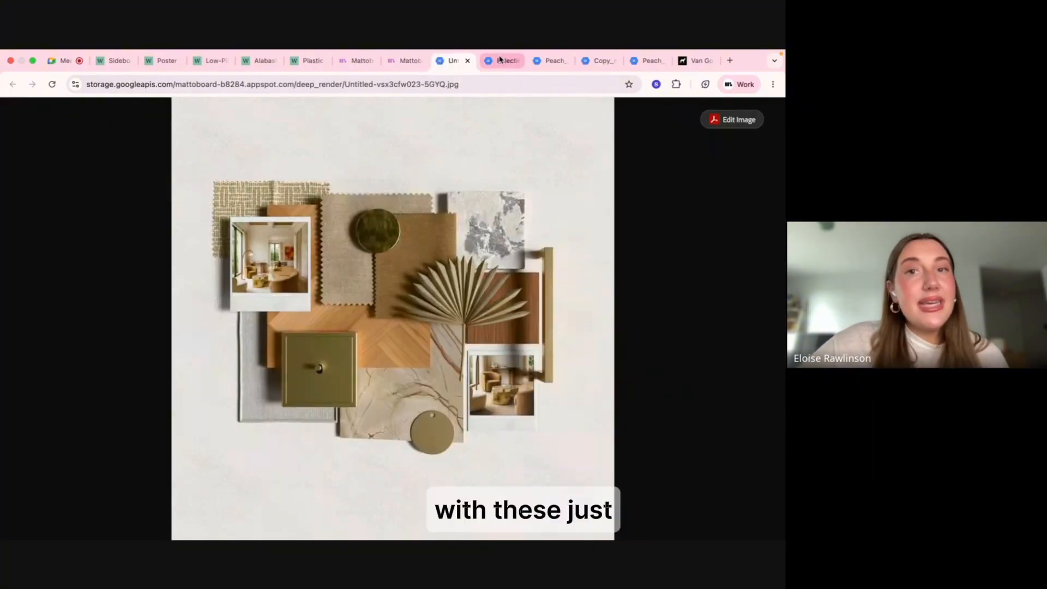
left_click(504, 61)
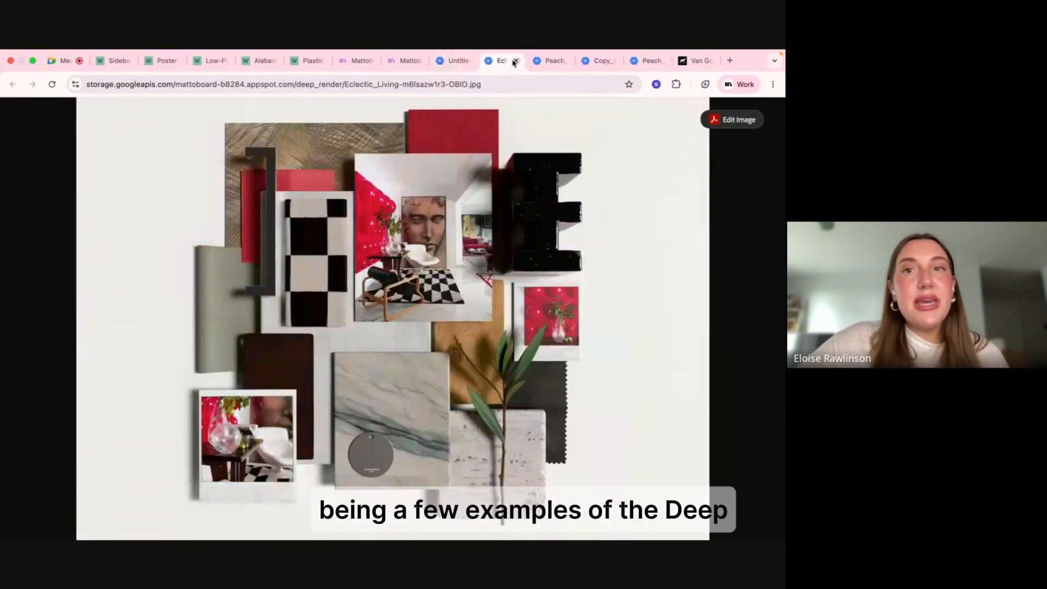
left_click(543, 63)
left_click(601, 62)
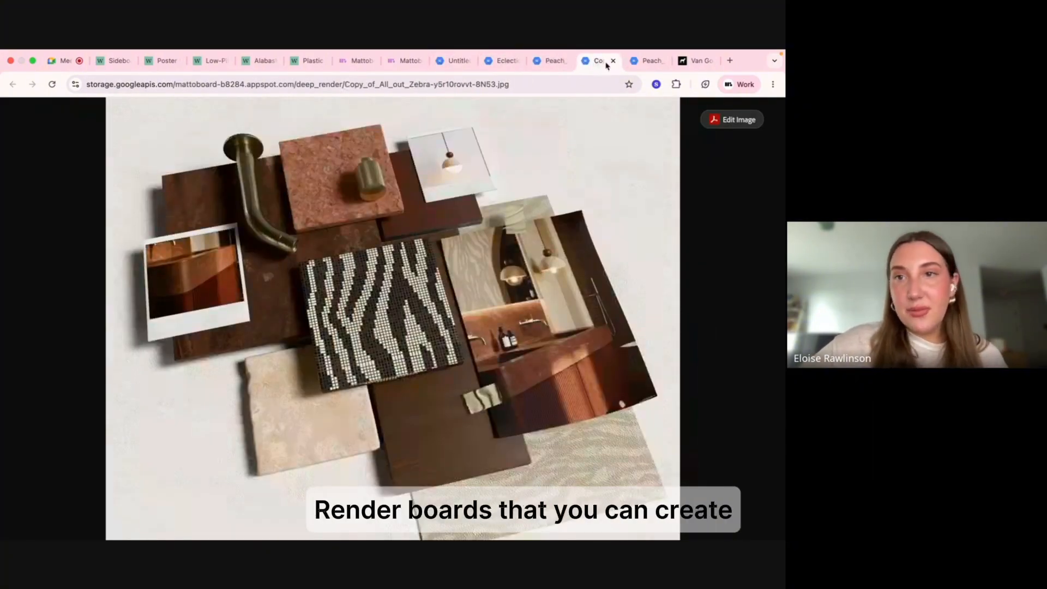
left_click(636, 68)
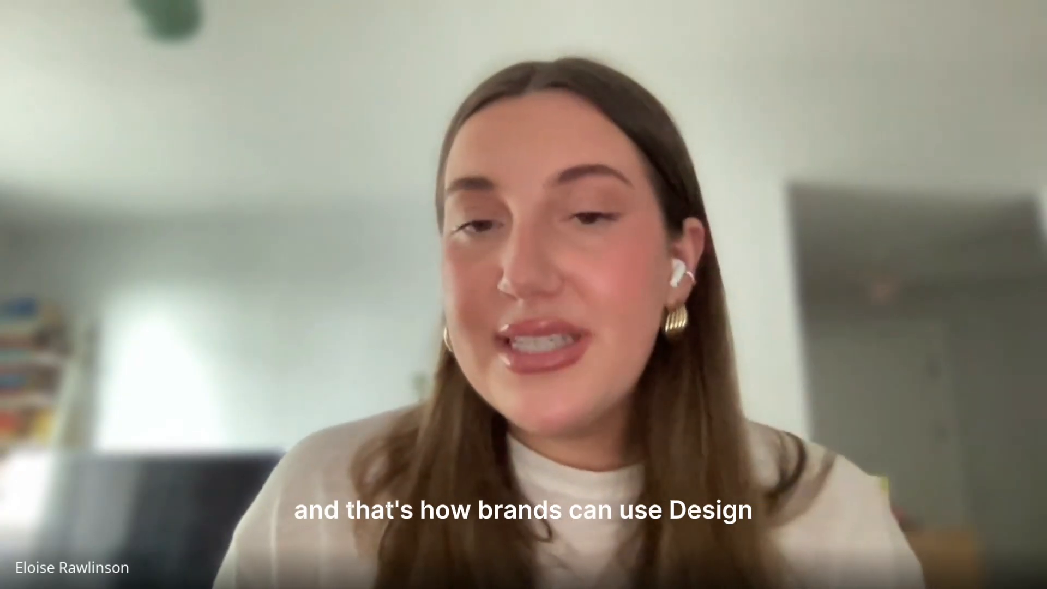